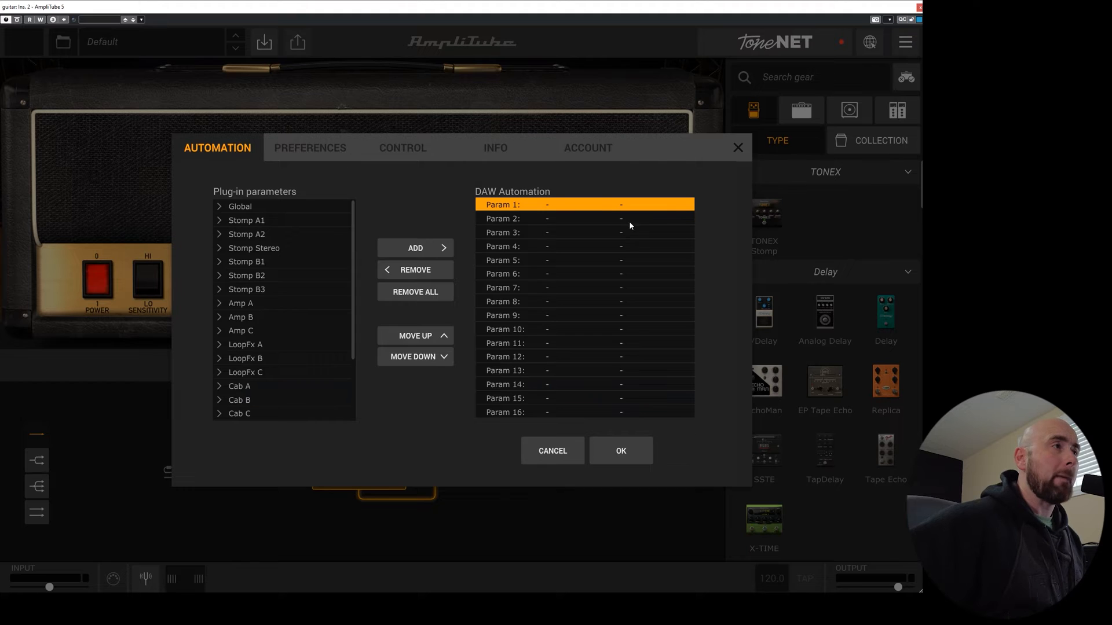
- View the plug-in's version information and close the settings window
{"action": "left_click", "coordinate": [500, 151]}
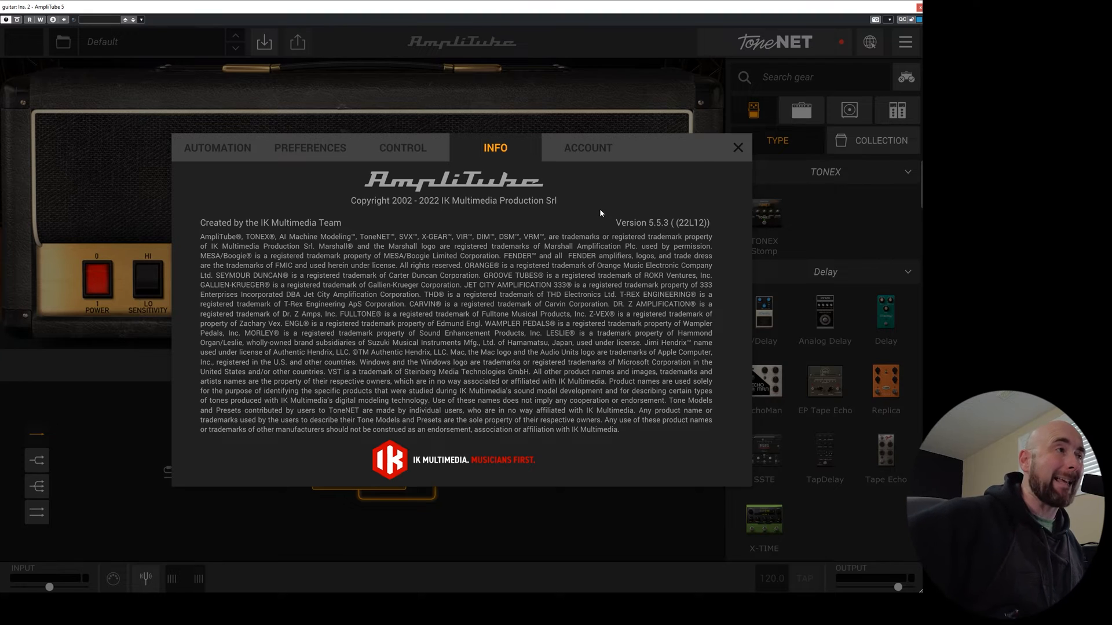
{"action": "left_click", "coordinate": [738, 148]}
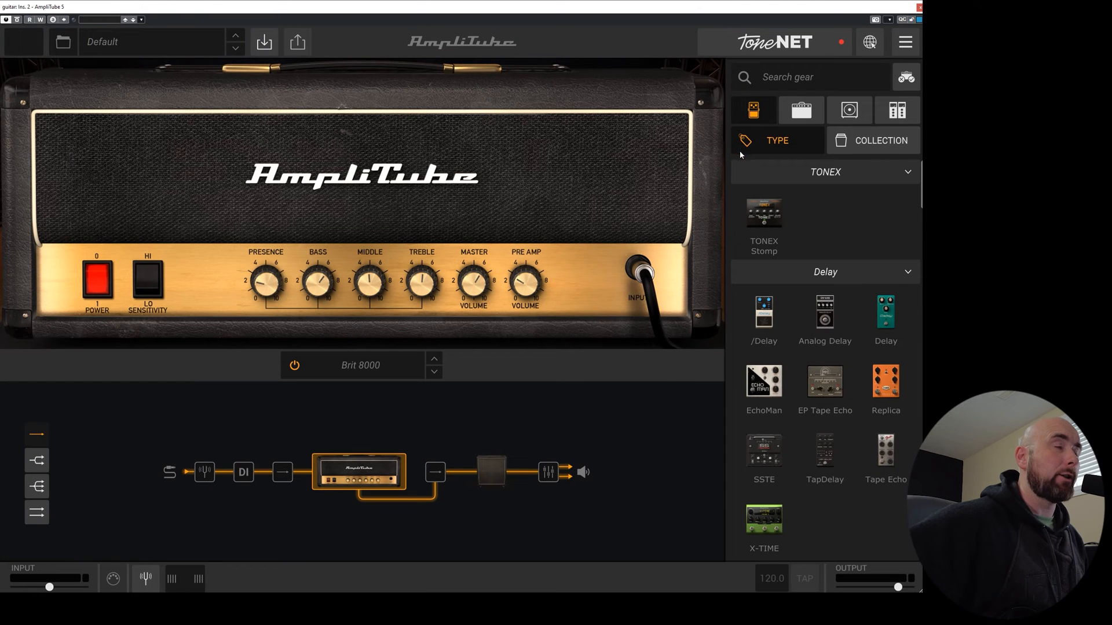
- Replace the Brit 8000 amp in the signal chain with the TONEX amp
{"action": "left_click", "coordinate": [359, 470]}
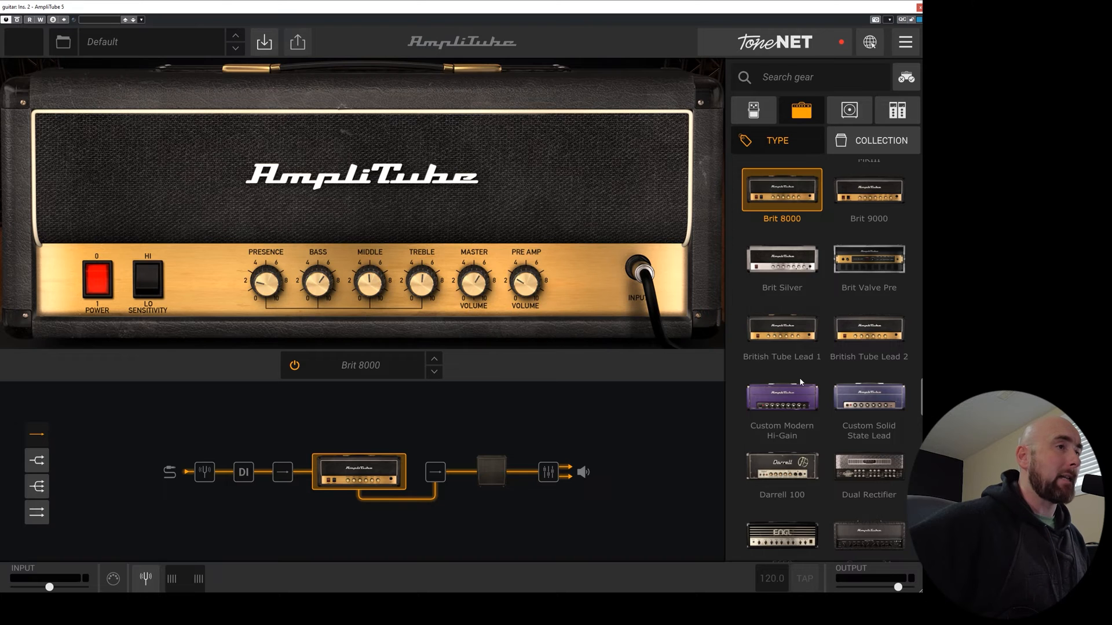
{"action": "scroll", "coordinate": [800, 379], "scroll_direction": "up", "scroll_amount": 10}
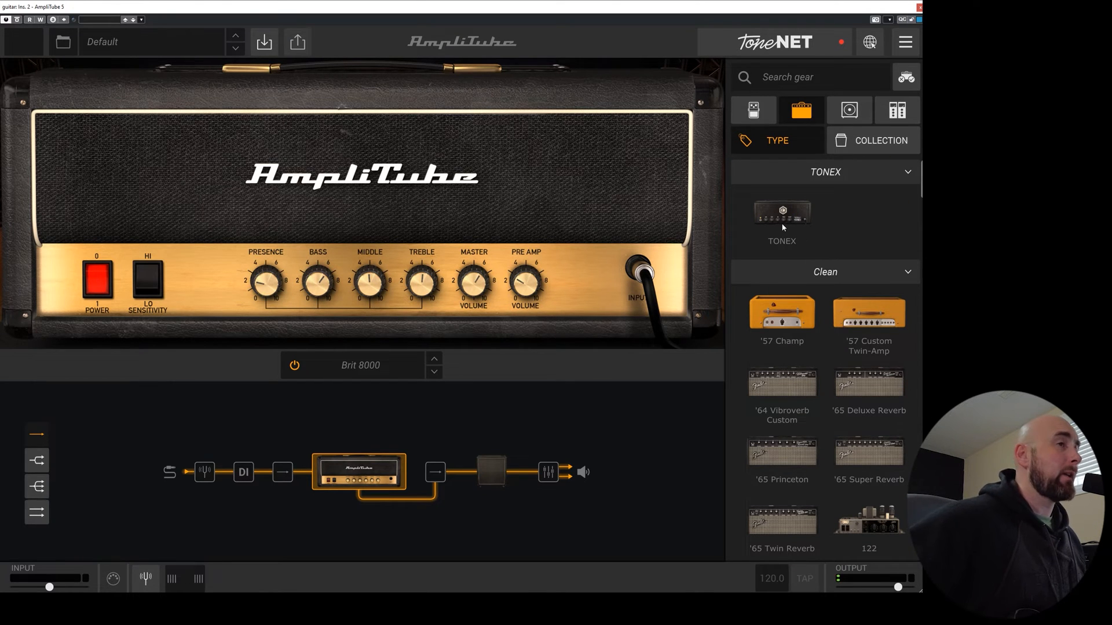
{"action": "left_click", "coordinate": [787, 219]}
{"action": "left_click_drag", "start_coordinate": [790, 218], "coordinate": [817, 198]}
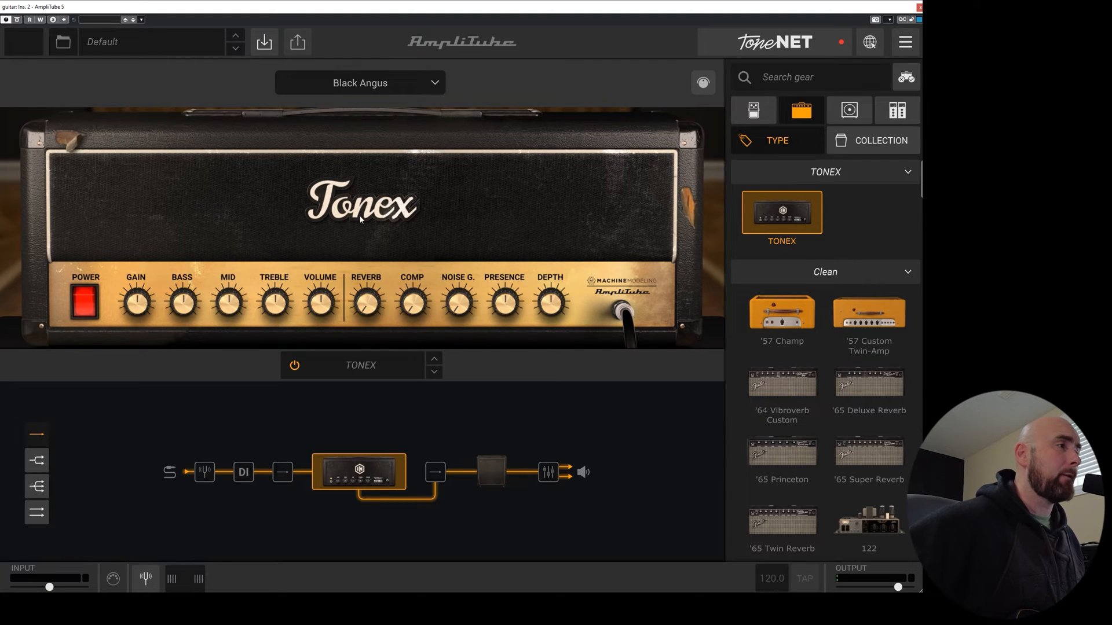
- Show the TONEX amp's internal chain, bypass the separate 4x12 Brit 8000 cabinet, and return to the amp
{"action": "left_click", "coordinate": [712, 88]}
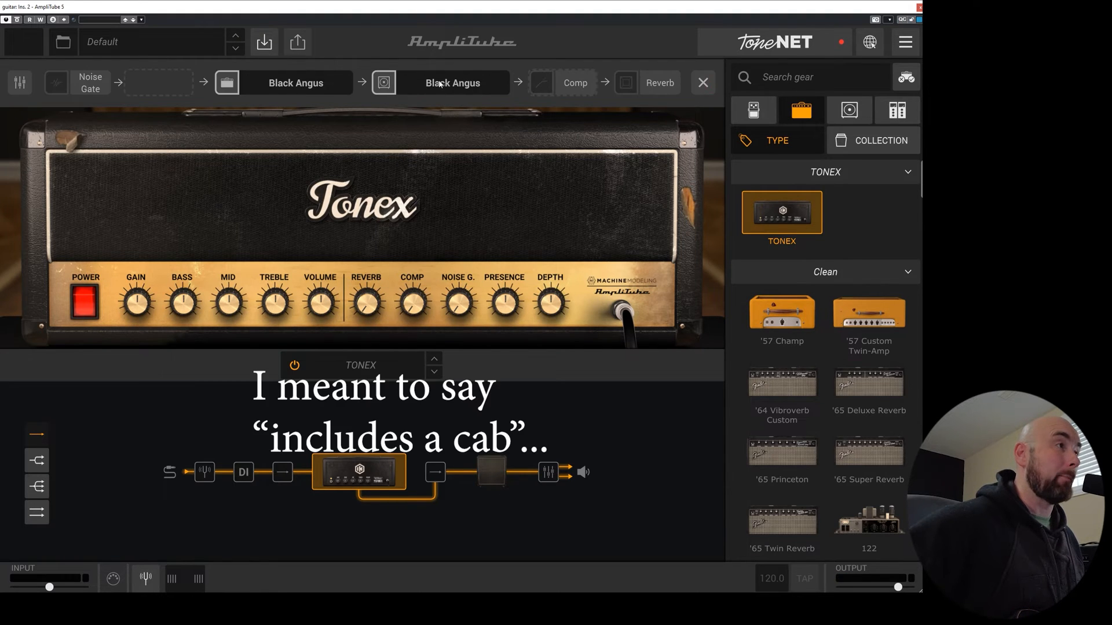
{"action": "left_click", "coordinate": [492, 470]}
{"action": "left_click", "coordinate": [294, 366]}
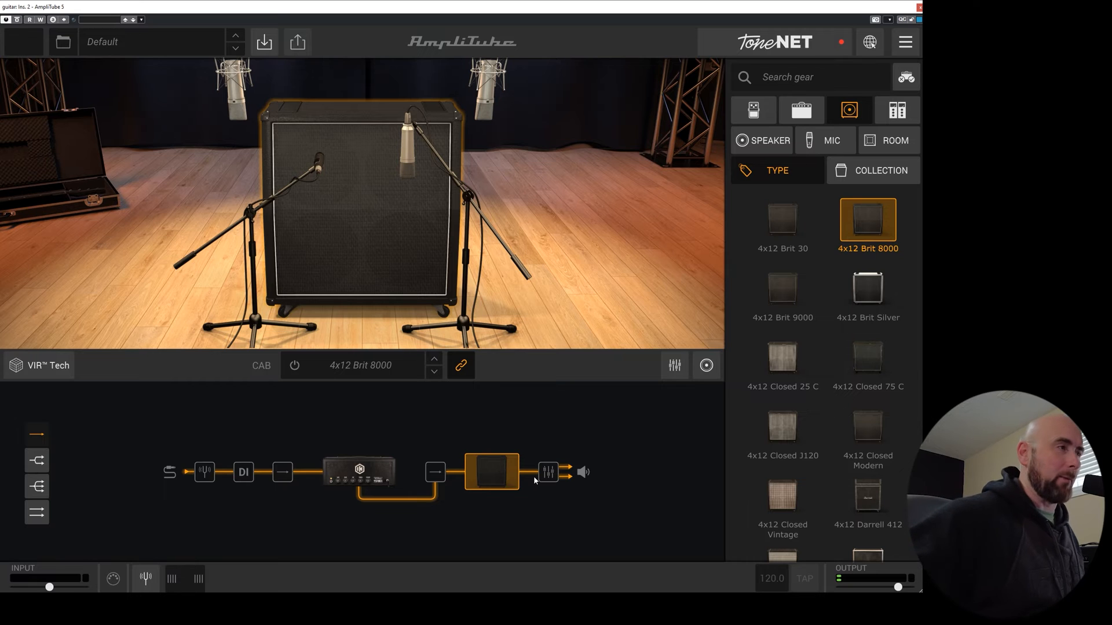
{"action": "left_click", "coordinate": [361, 474]}
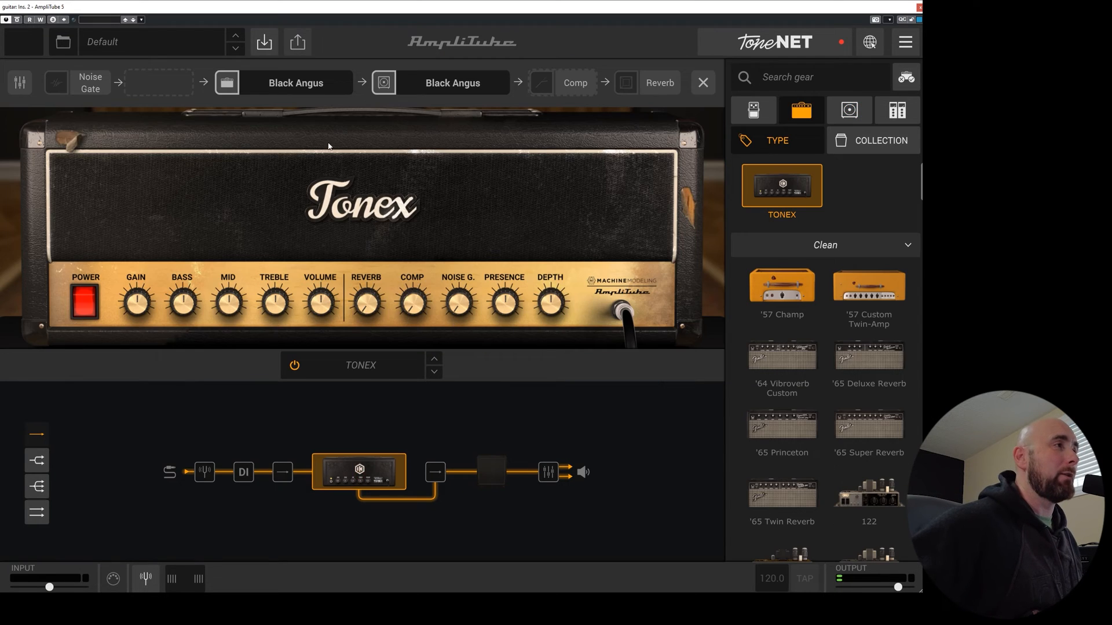
- Search the amp's tone models for "js" and load JS - Junior IV LTD 2F
{"action": "left_click", "coordinate": [701, 83]}
{"action": "left_click", "coordinate": [385, 87]}
{"action": "left_click", "coordinate": [100, 91]}
{"action": "type", "text": "js"}
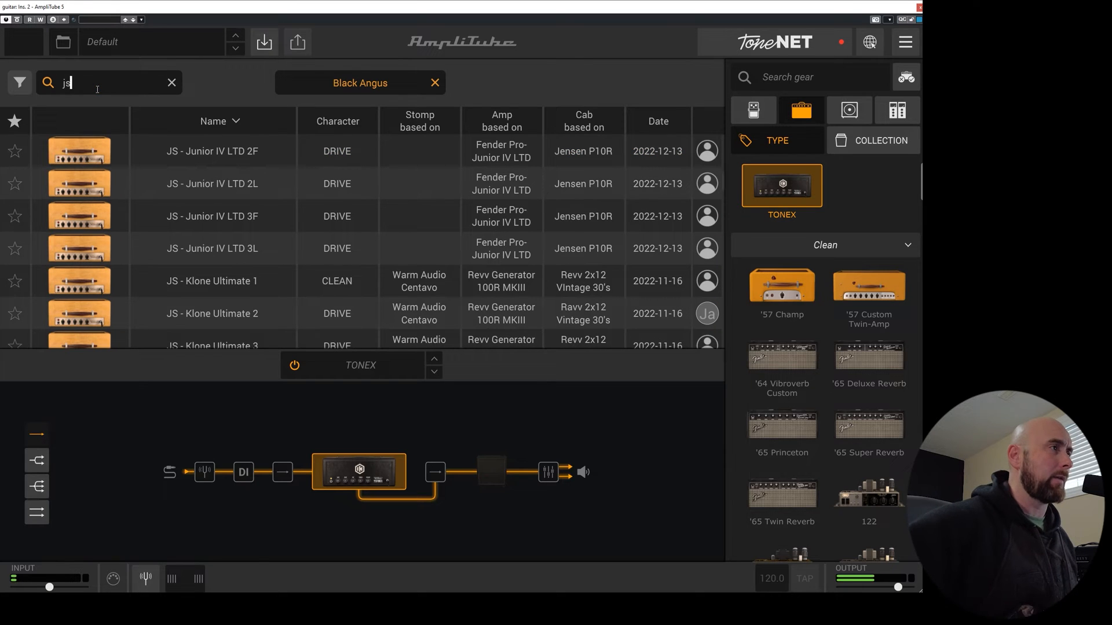
{"action": "left_click", "coordinate": [239, 159]}
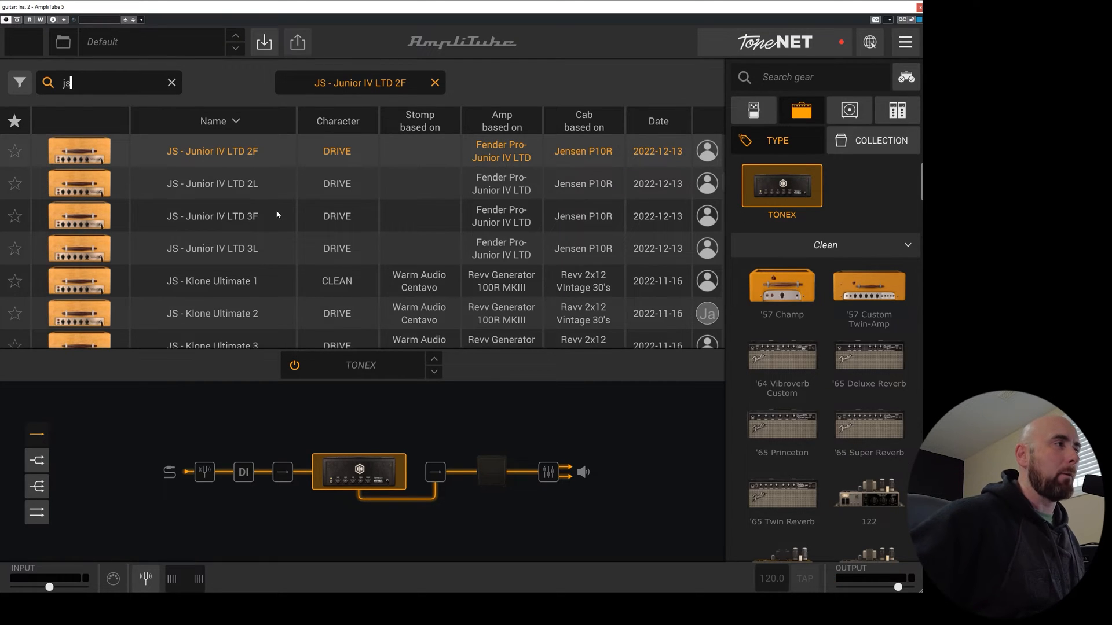
{"action": "scroll", "coordinate": [724, 185], "scroll_direction": "up", "scroll_amount": 1}
{"action": "scroll", "coordinate": [725, 186], "scroll_direction": "up", "scroll_amount": 2}
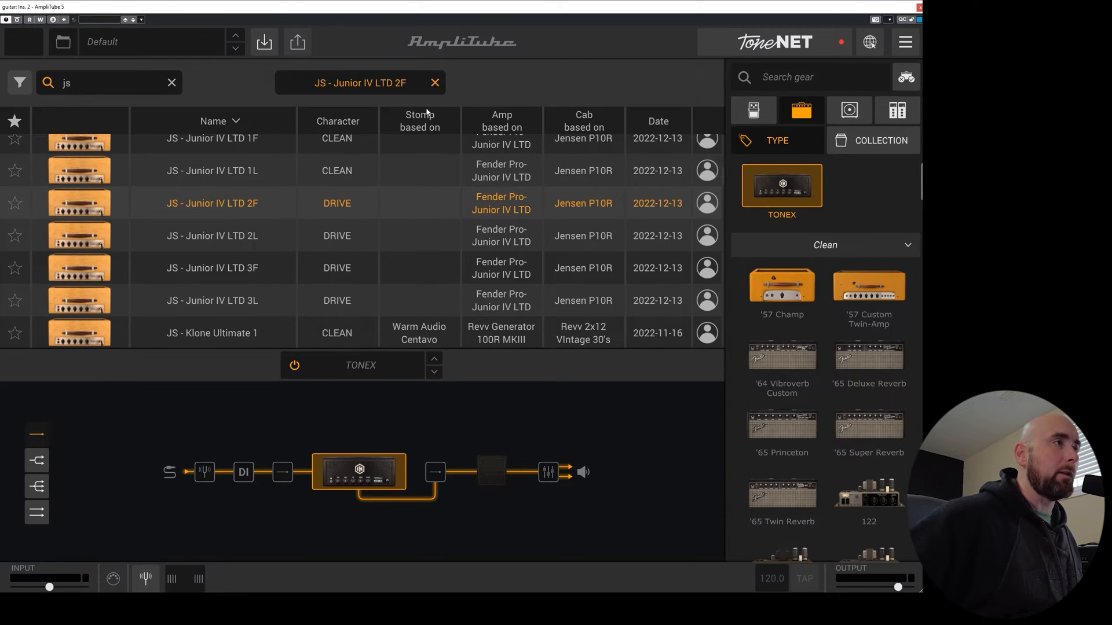
{"action": "left_click", "coordinate": [435, 83]}
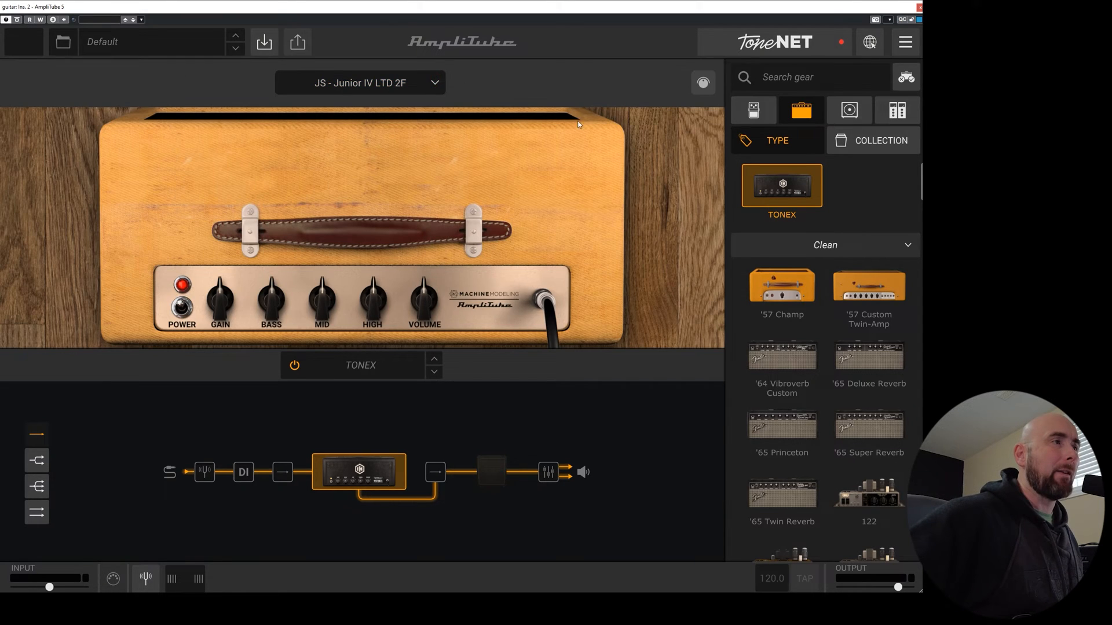
- Enable the TONEX amp's Room reverb and adjust its mix, time and pre-delay
{"action": "left_click", "coordinate": [703, 87]}
{"action": "left_click", "coordinate": [663, 87]}
{"action": "left_click_drag", "start_coordinate": [543, 139], "coordinate": [546, 85]}
{"action": "left_click_drag", "start_coordinate": [355, 124], "coordinate": [352, 173]}
{"action": "left_click_drag", "start_coordinate": [414, 143], "coordinate": [424, 136]}
- Enable the TONEX amp's compressor, adjust its threshold and attack, and close the internal chain
{"action": "left_click", "coordinate": [547, 87]}
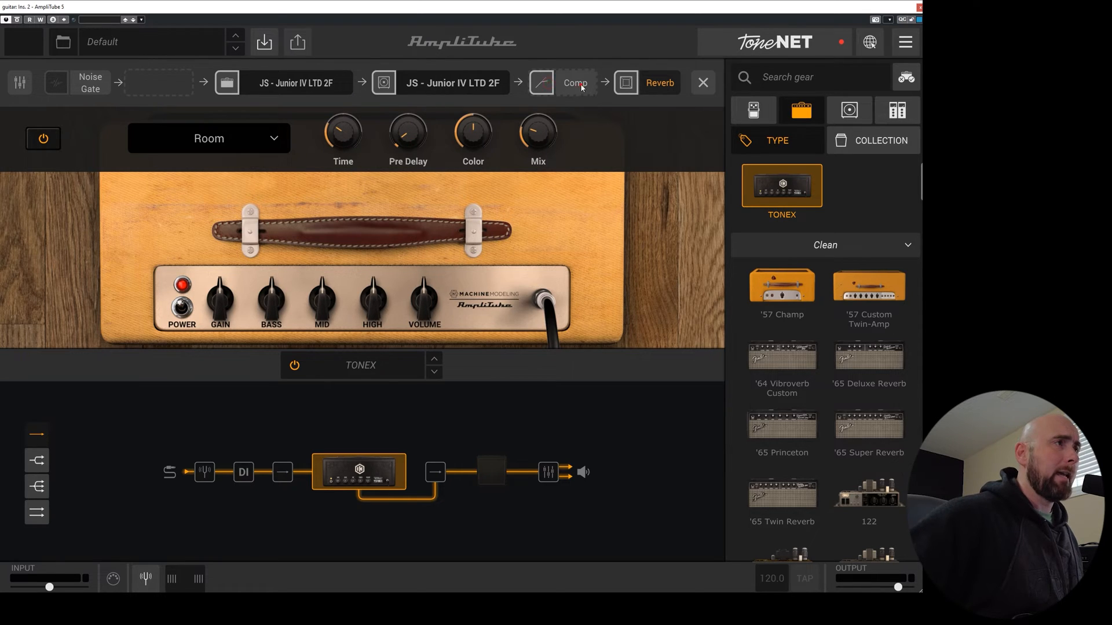
{"action": "left_click_drag", "start_coordinate": [276, 135], "coordinate": [282, 81]}
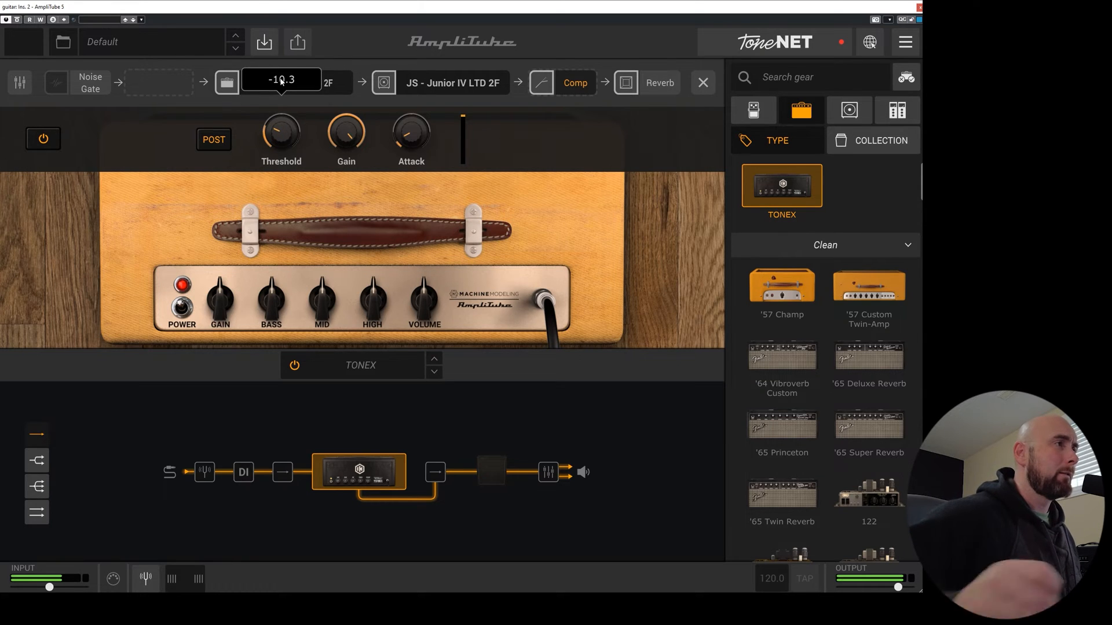
{"action": "left_click_drag", "start_coordinate": [281, 136], "coordinate": [281, 138]}
{"action": "left_click_drag", "start_coordinate": [409, 137], "coordinate": [414, 151]}
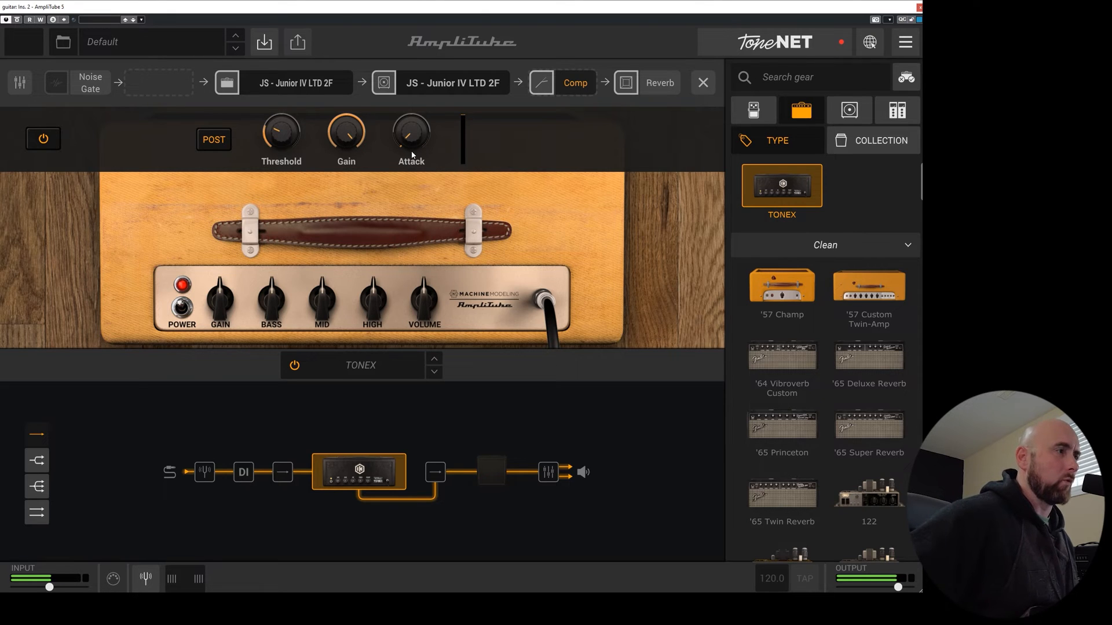
{"action": "left_click", "coordinate": [352, 88]}
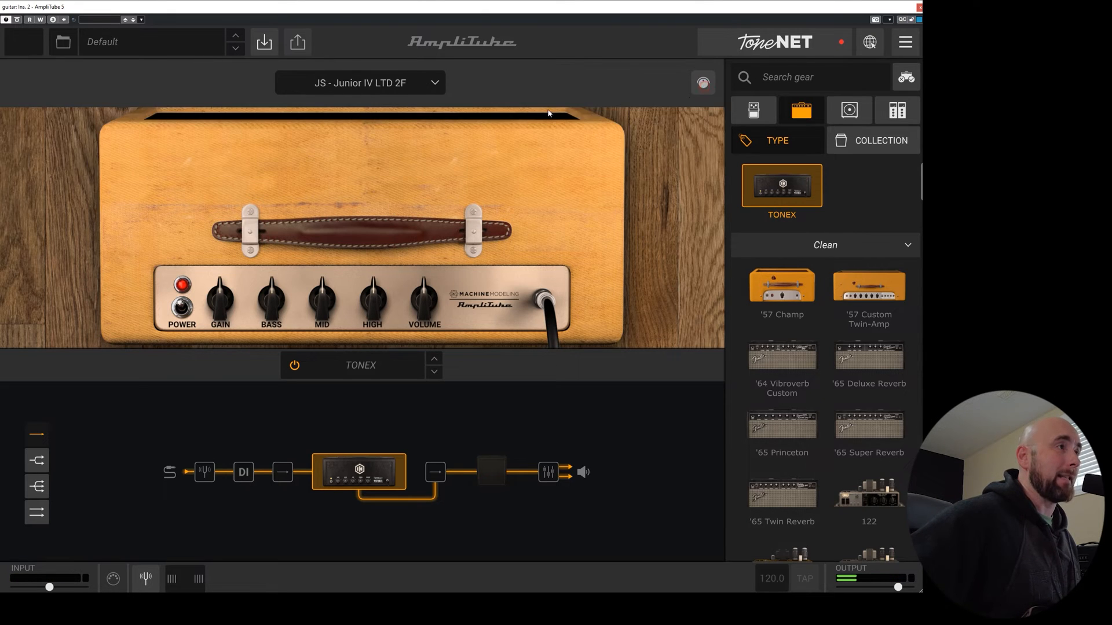
- Audition the JS - Junior IV LTD 1F, 3F and 3L tone models, then reload 2F
{"action": "left_click", "coordinate": [352, 88]}
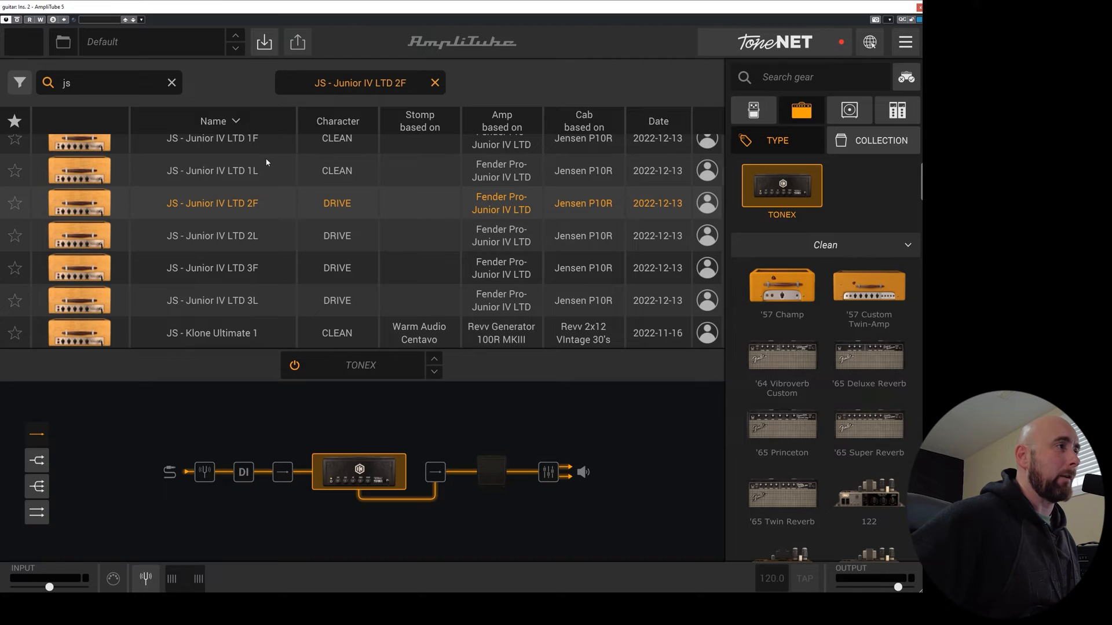
{"action": "left_click", "coordinate": [252, 140]}
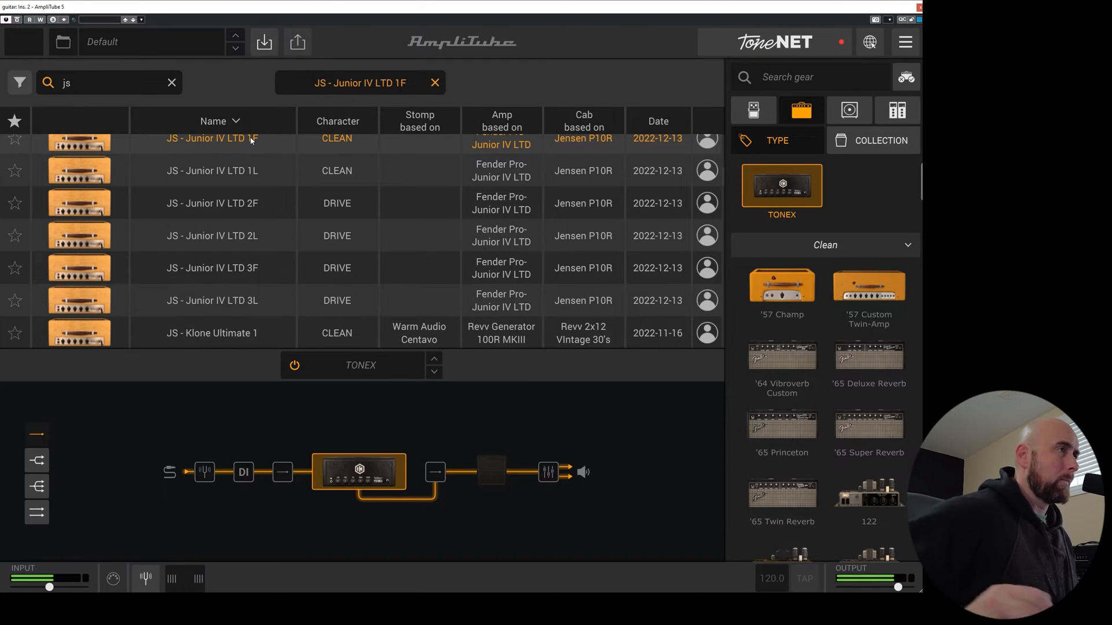
{"action": "left_click", "coordinate": [256, 268]}
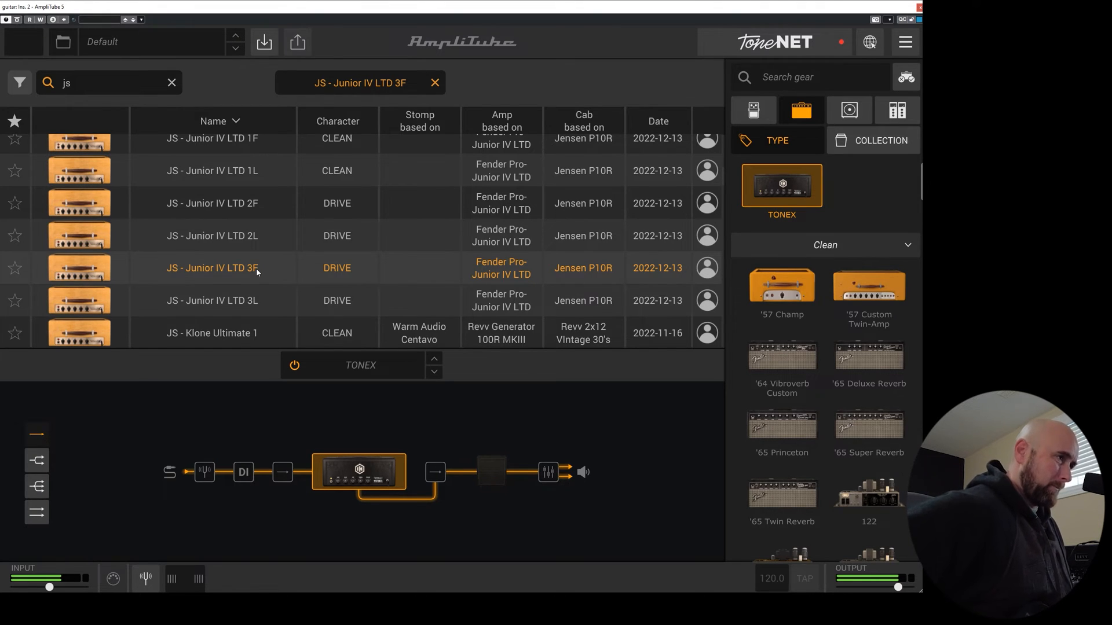
{"action": "left_click", "coordinate": [278, 298]}
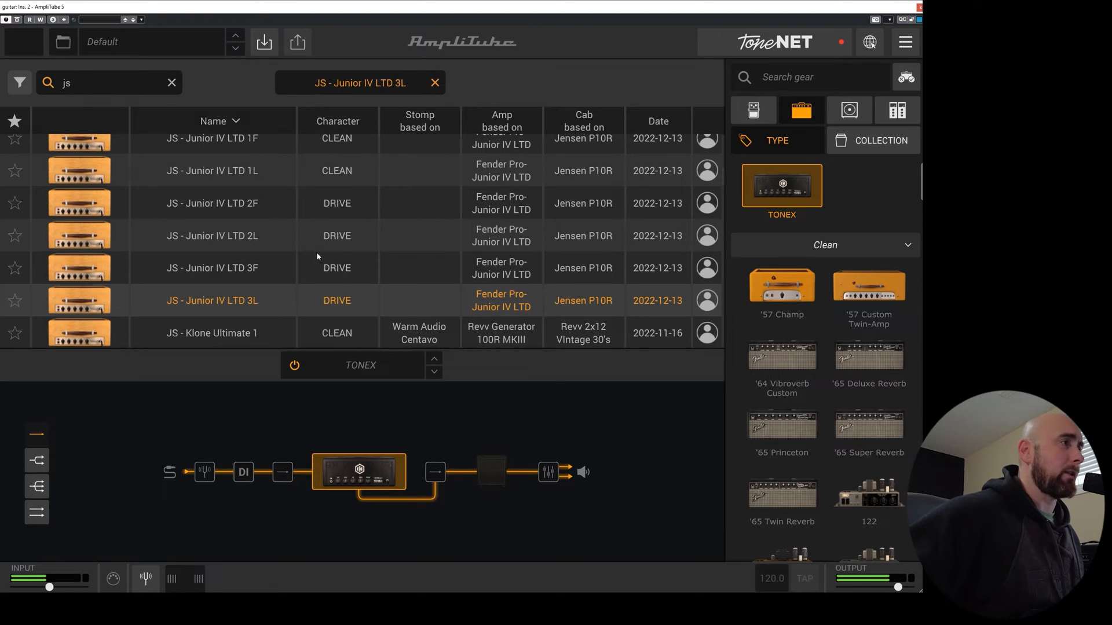
{"action": "left_click", "coordinate": [253, 212]}
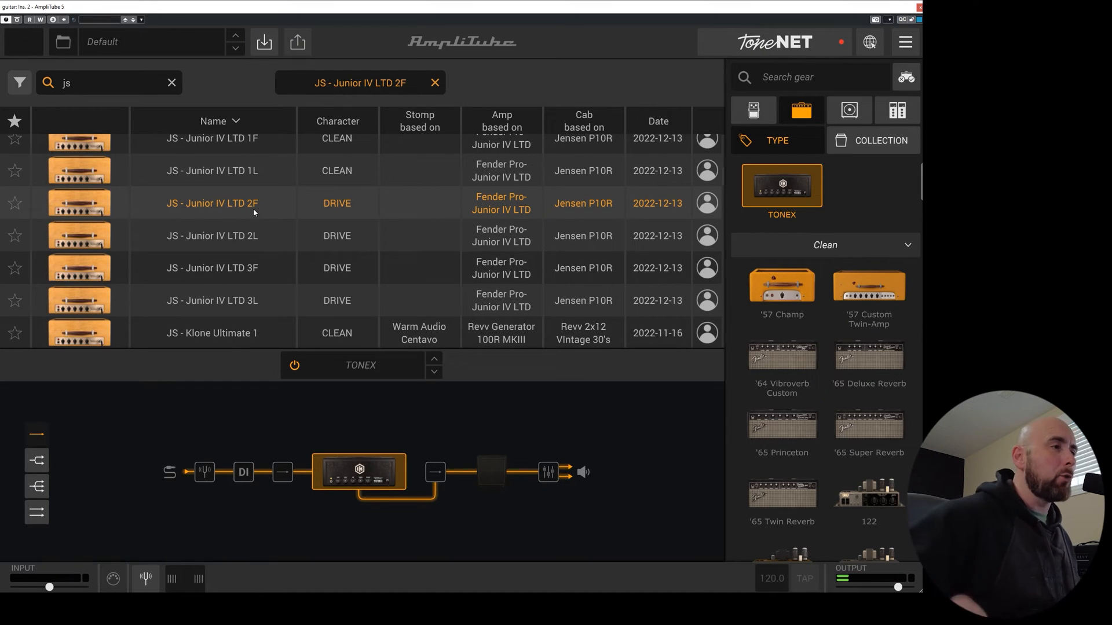
- Review the bypassed cabinet and the TONEX amp's internal chain of effects
{"action": "left_click", "coordinate": [479, 463]}
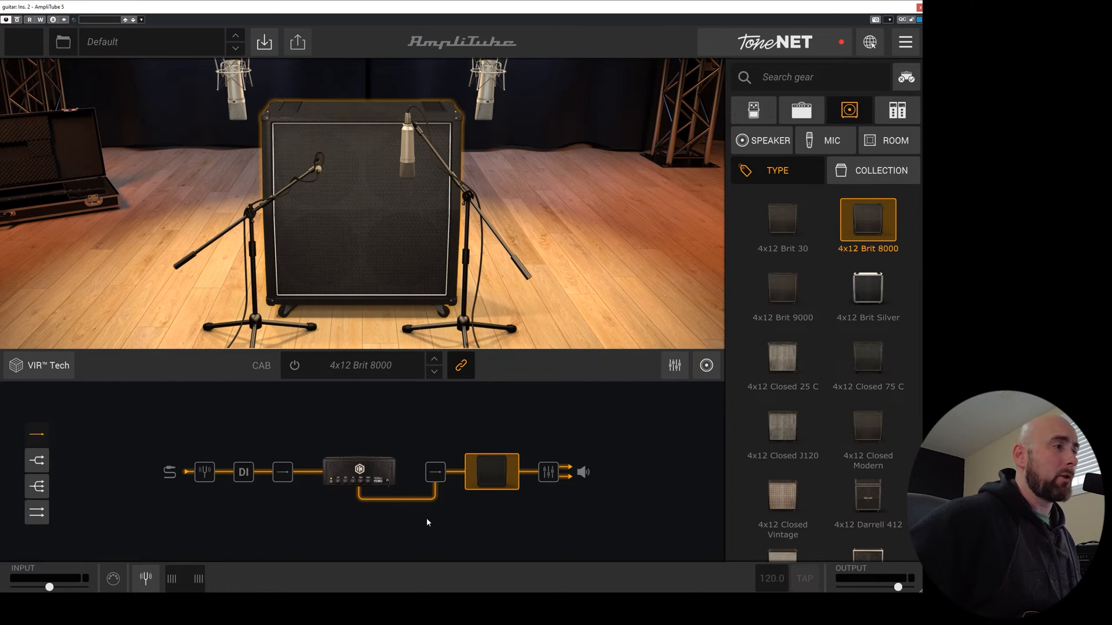
{"action": "left_click", "coordinate": [369, 467]}
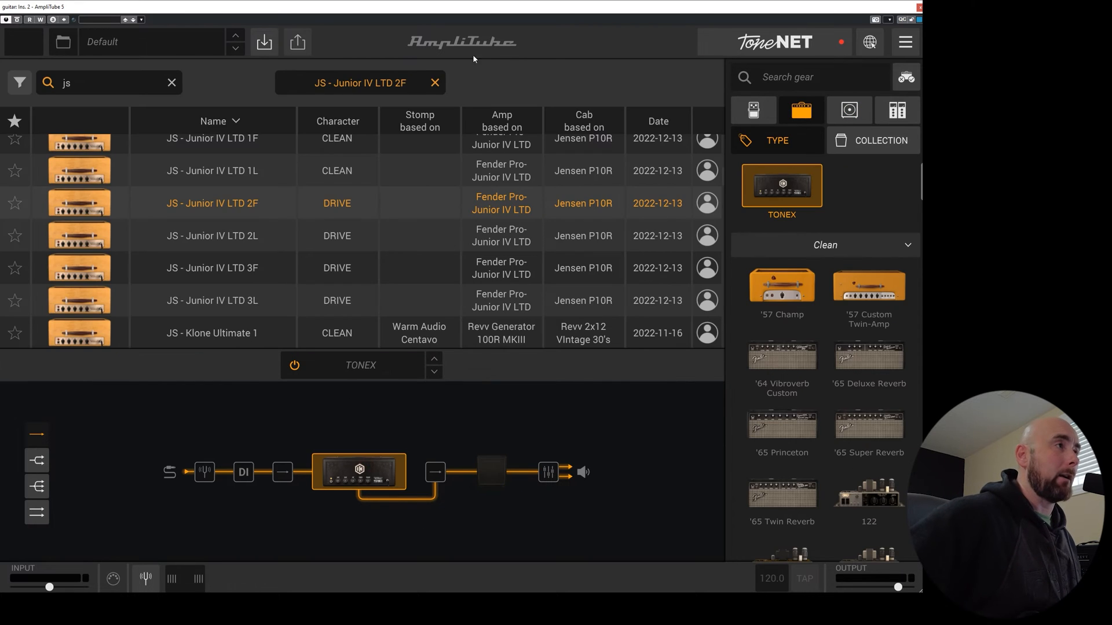
{"action": "left_click", "coordinate": [435, 83]}
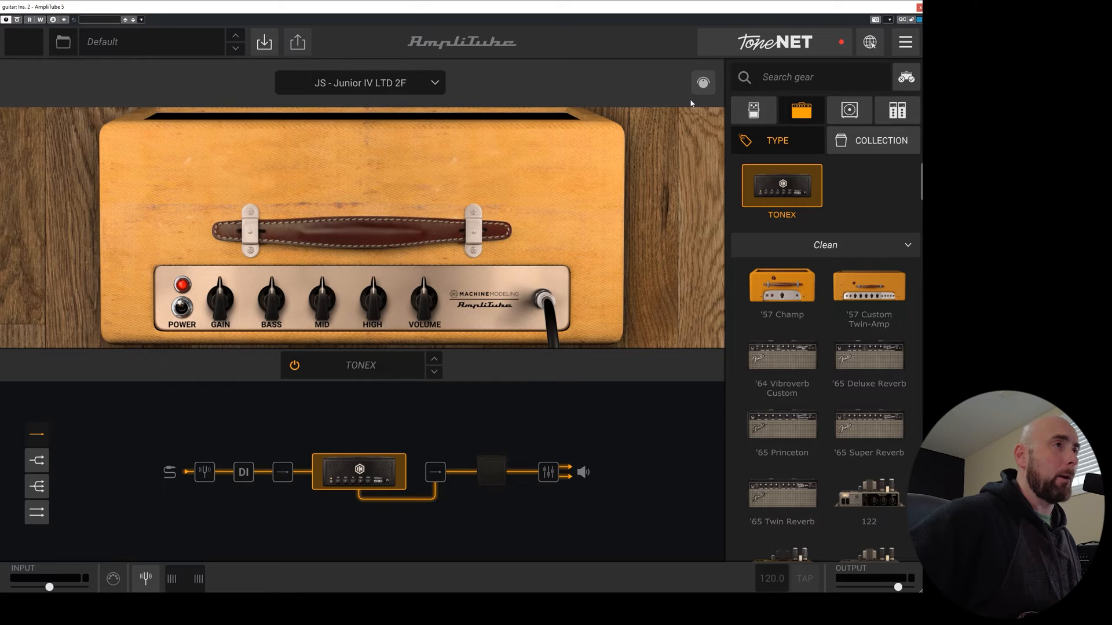
{"action": "left_click", "coordinate": [706, 86]}
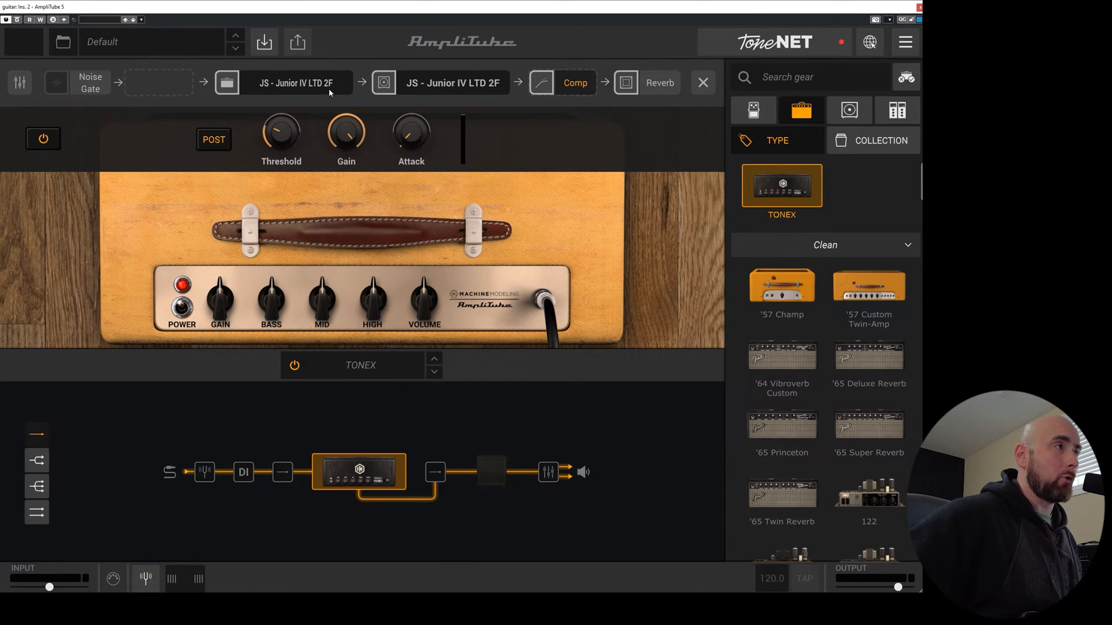
{"action": "left_click", "coordinate": [704, 83]}
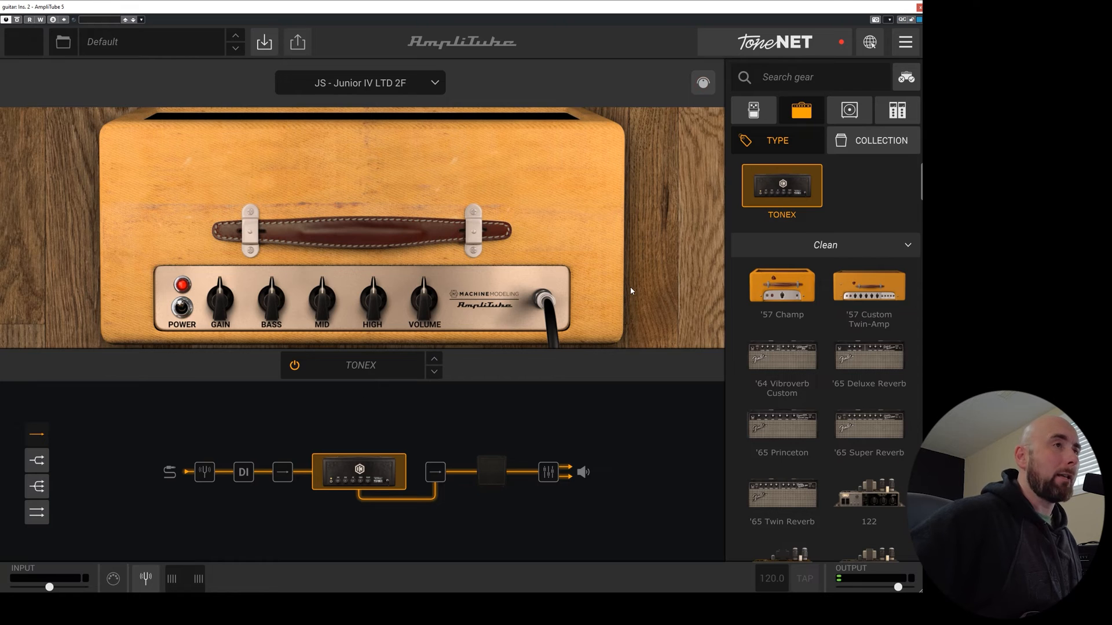
- Insert a TONEX Stomp pedal into the signal chain directly before the TONEX amp
{"action": "left_click", "coordinate": [755, 112]}
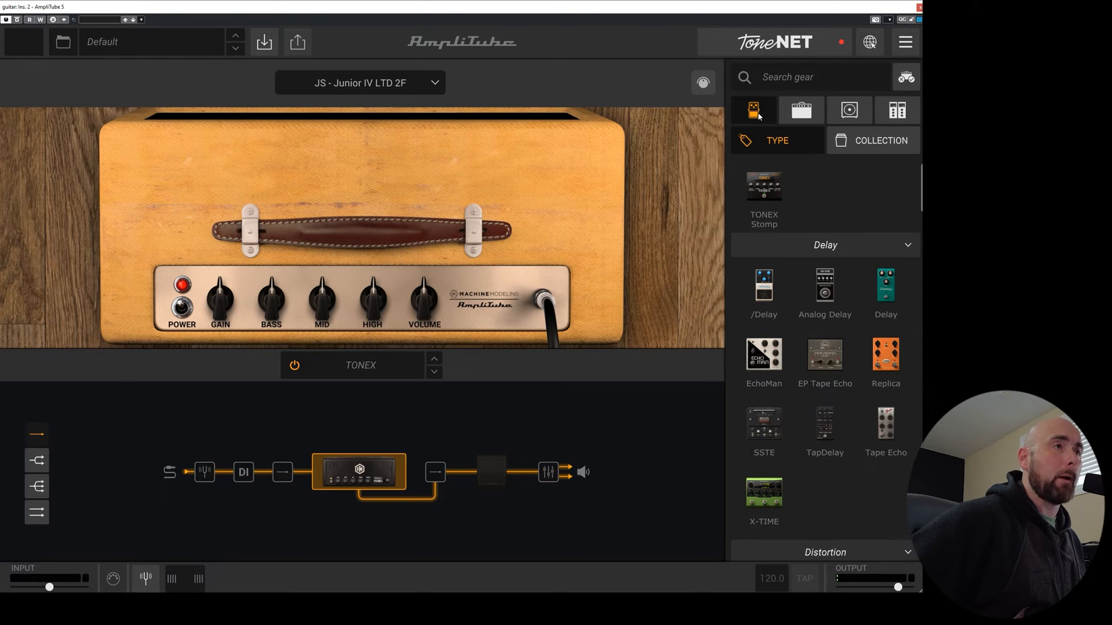
{"action": "scroll", "coordinate": [791, 200], "scroll_direction": "up", "scroll_amount": 1}
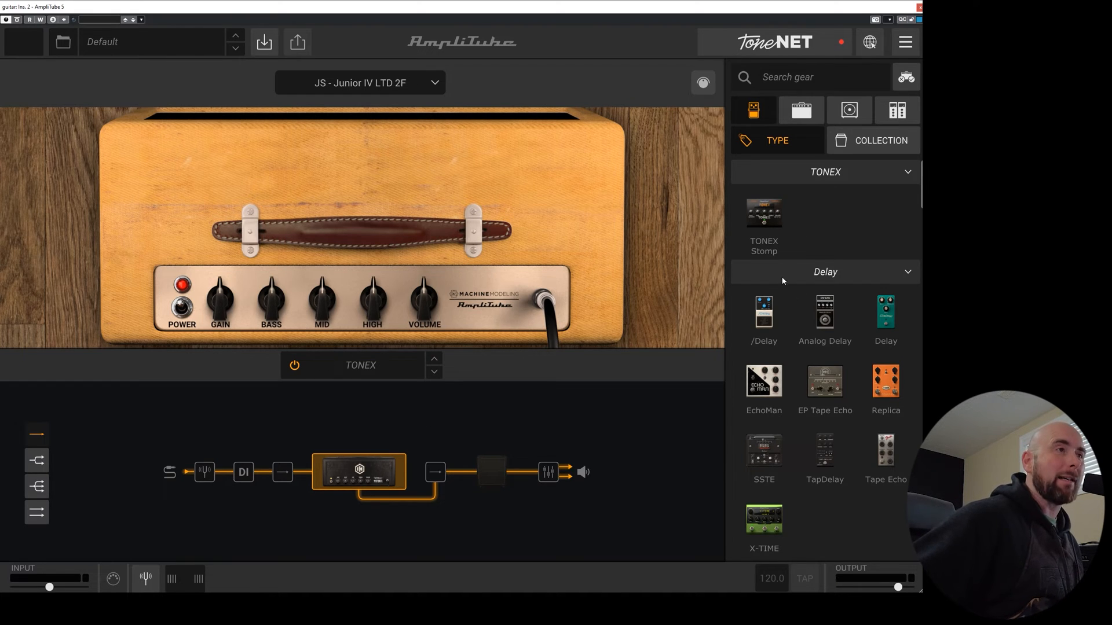
{"action": "left_click_drag", "start_coordinate": [764, 215], "coordinate": [288, 472]}
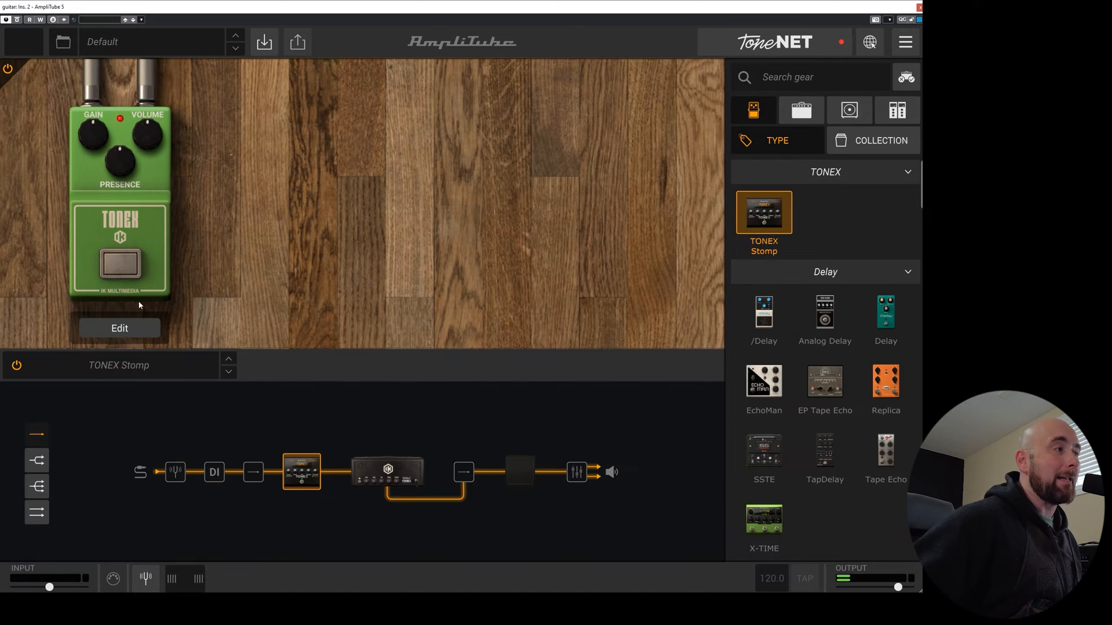
- Browse the TONEX Stomp's tone models, search for "dumbl", and load Dumbl'ish Pedal 3
{"action": "left_click", "coordinate": [129, 331]}
{"action": "left_click", "coordinate": [372, 78]}
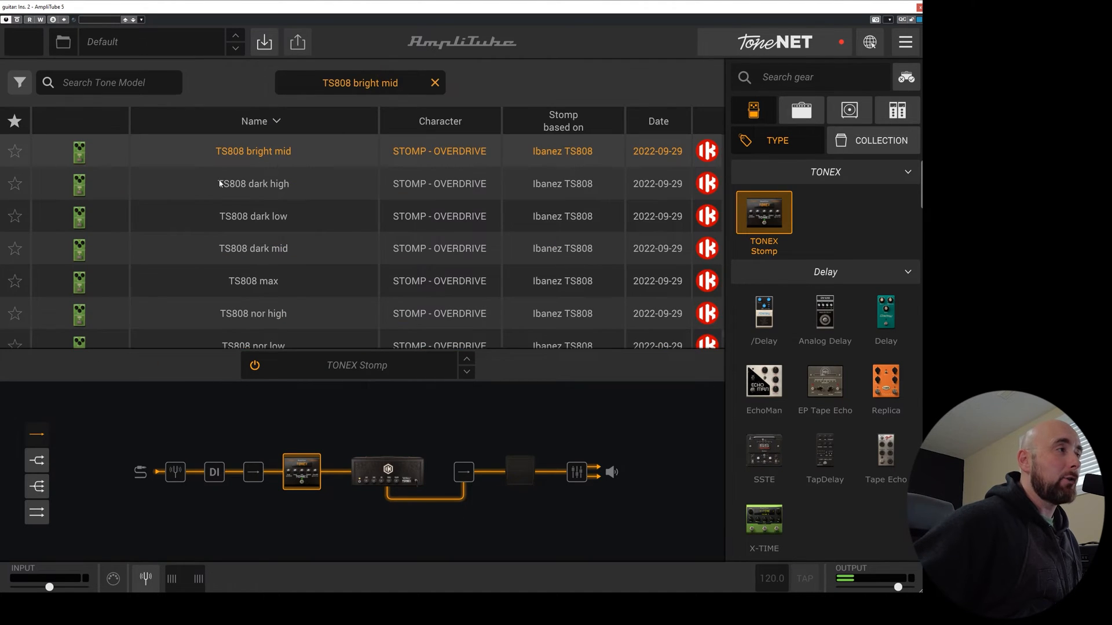
{"action": "scroll", "coordinate": [99, 165], "scroll_direction": "down", "scroll_amount": 5}
{"action": "scroll", "coordinate": [108, 168], "scroll_direction": "up", "scroll_amount": 10}
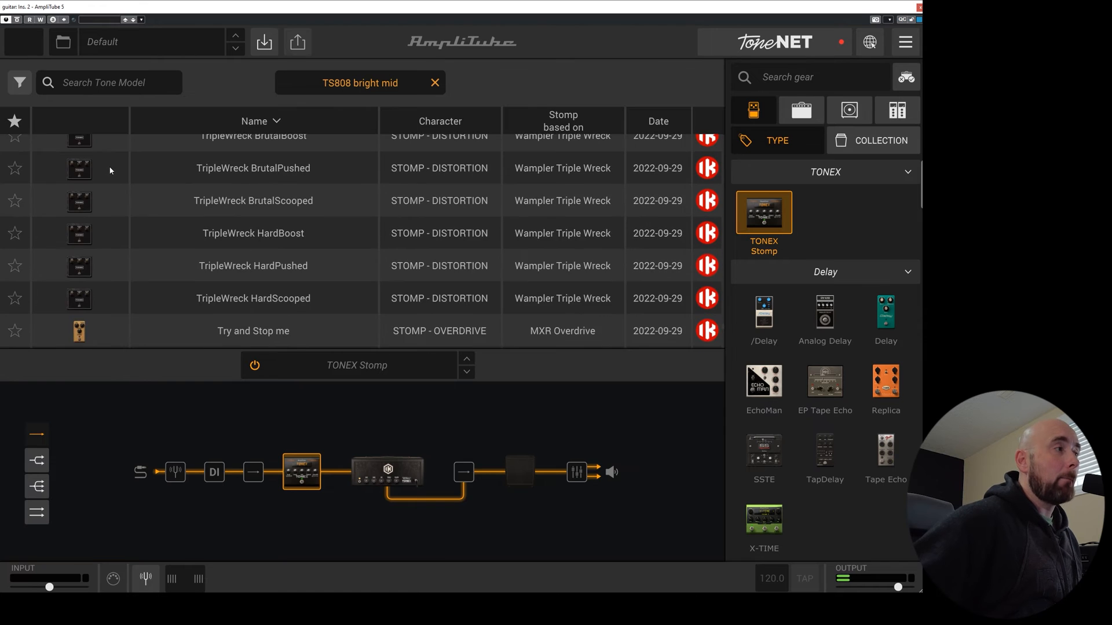
{"action": "scroll", "coordinate": [113, 173], "scroll_direction": "down", "scroll_amount": 5}
{"action": "scroll", "coordinate": [114, 176], "scroll_direction": "up", "scroll_amount": 10}
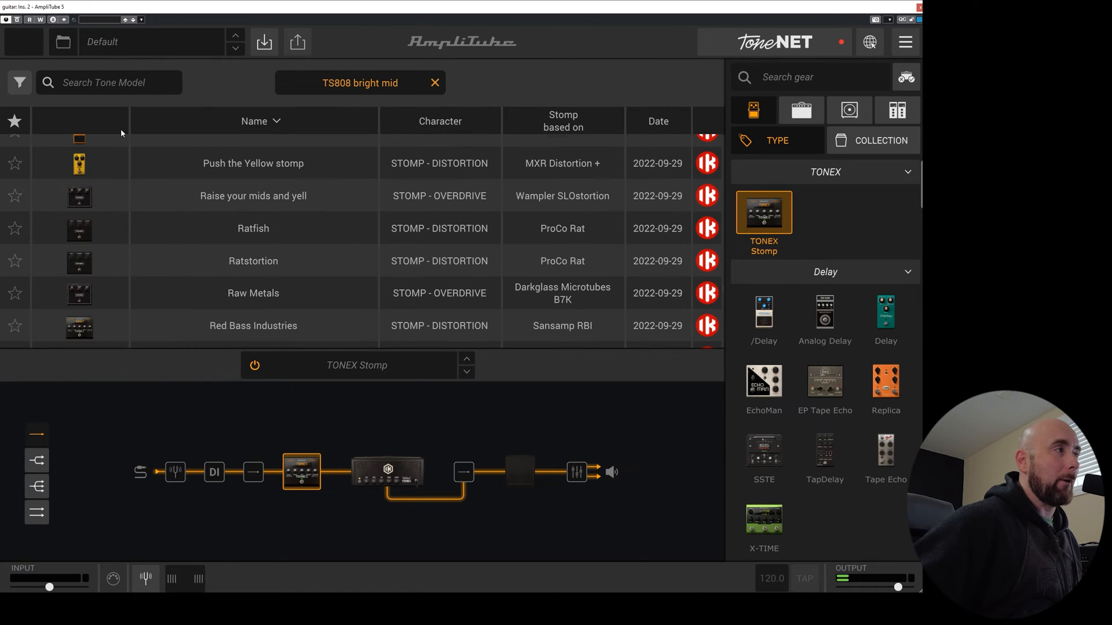
{"action": "left_click", "coordinate": [114, 84]}
{"action": "type", "text": "dumbl"}
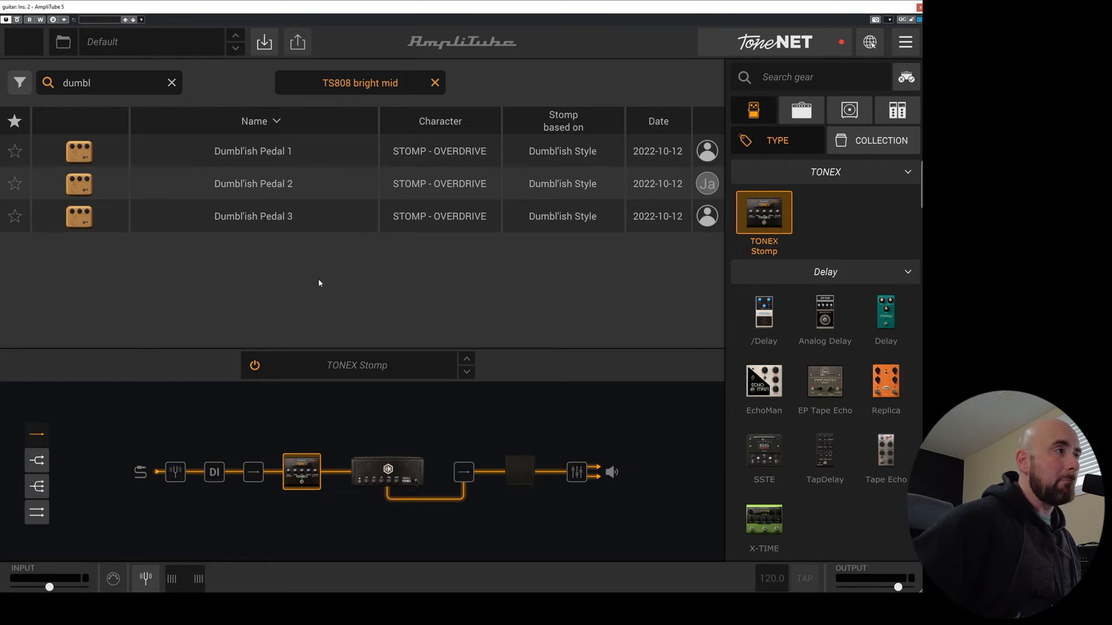
{"action": "left_click", "coordinate": [262, 217]}
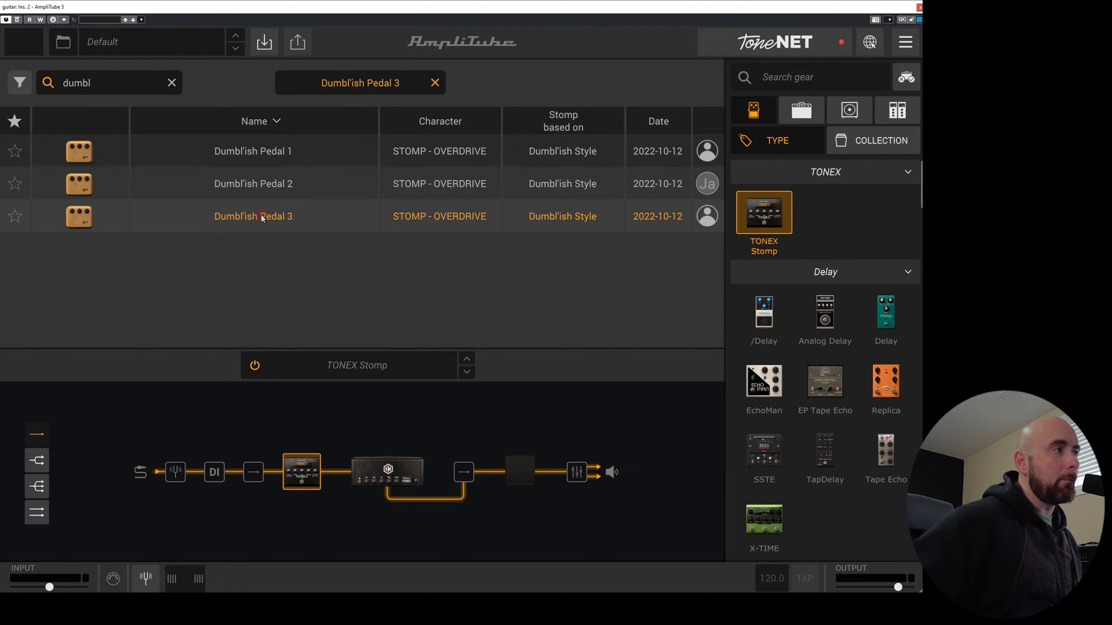
{"action": "double_click", "coordinate": [298, 216]}
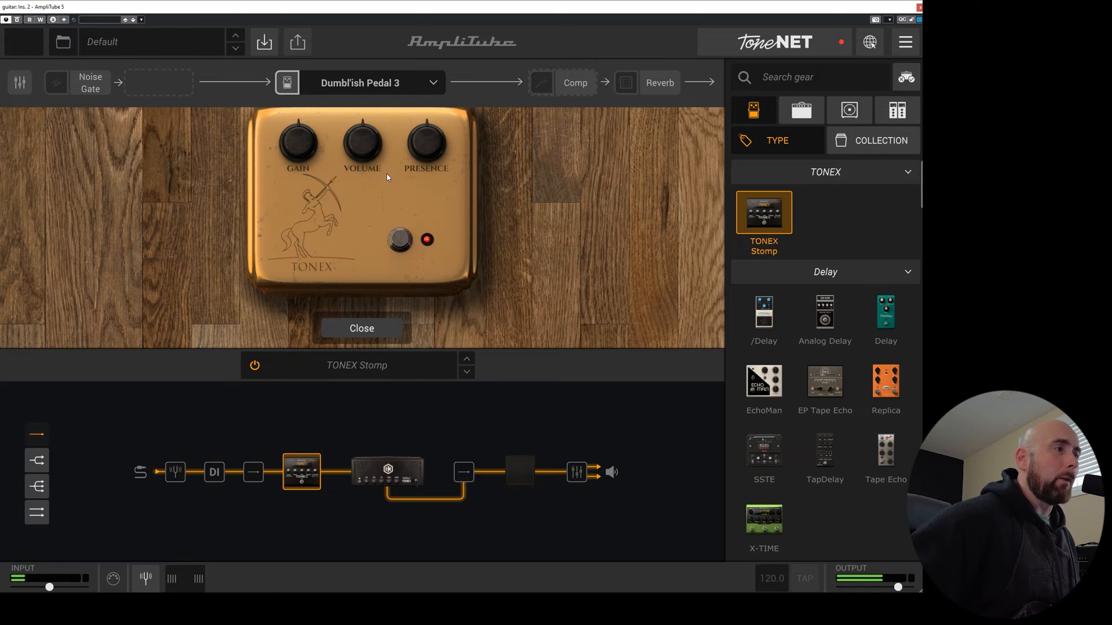
- Turn down the volume of the TONEX amp
{"action": "left_click", "coordinate": [421, 469]}
{"action": "mouse_move", "coordinate": [428, 300]}
{"action": "left_click_drag", "start_coordinate": [428, 300], "coordinate": [430, 331]}
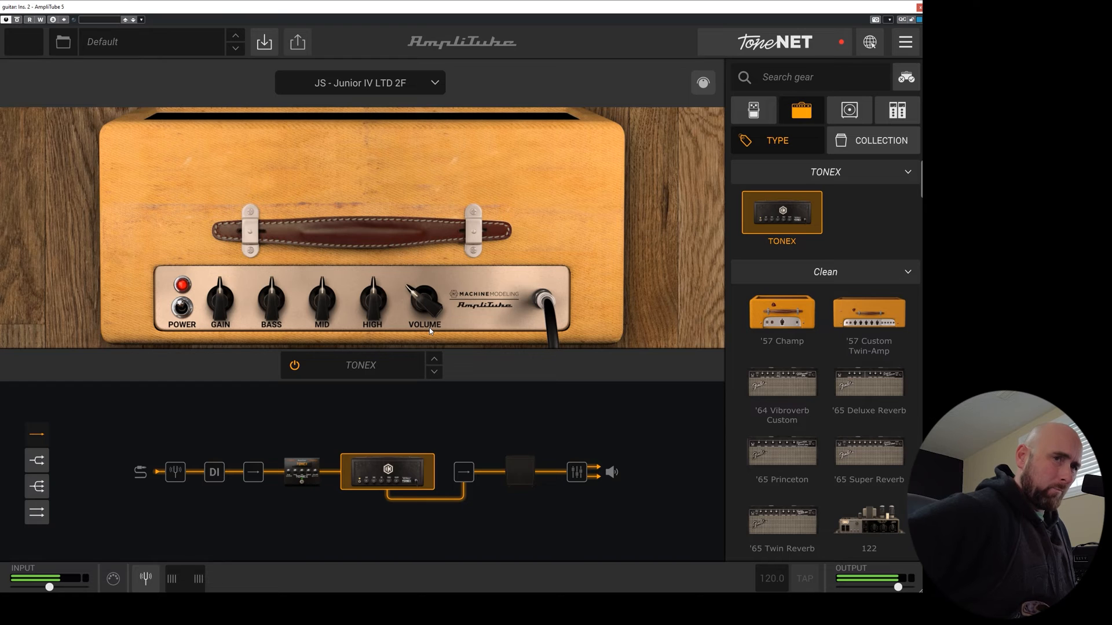
- Sweep the Dumbl'ish Pedal 3's gain up to maximum and back down low, then raise its volume to 8.0
{"action": "left_click", "coordinate": [290, 480]}
{"action": "left_click_drag", "start_coordinate": [306, 151], "coordinate": [298, 23]}
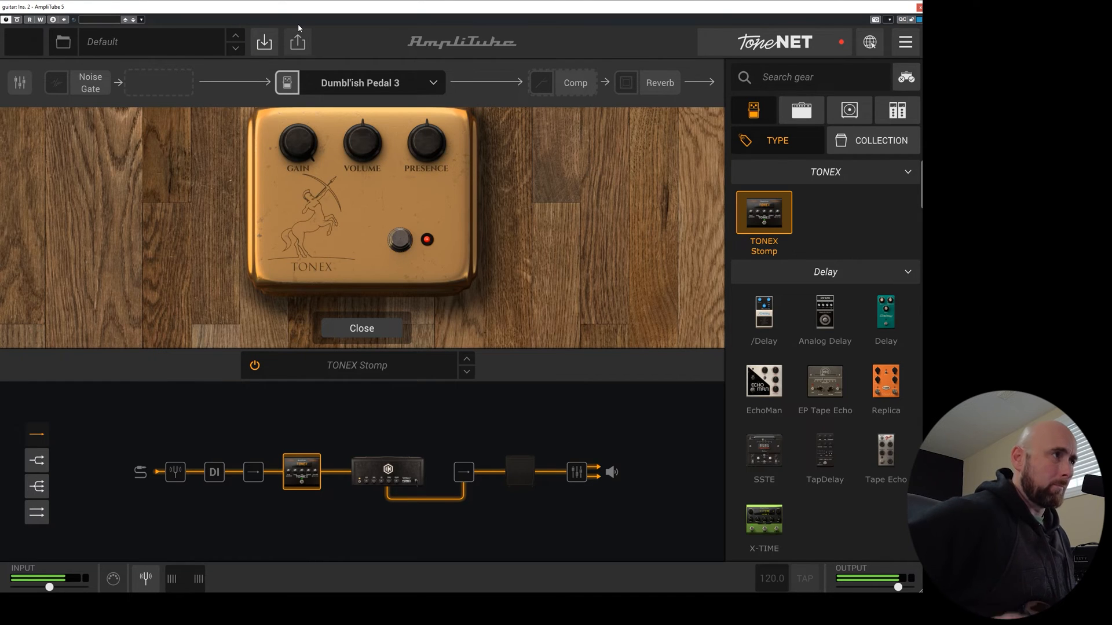
{"action": "left_click_drag", "start_coordinate": [304, 143], "coordinate": [314, 268]}
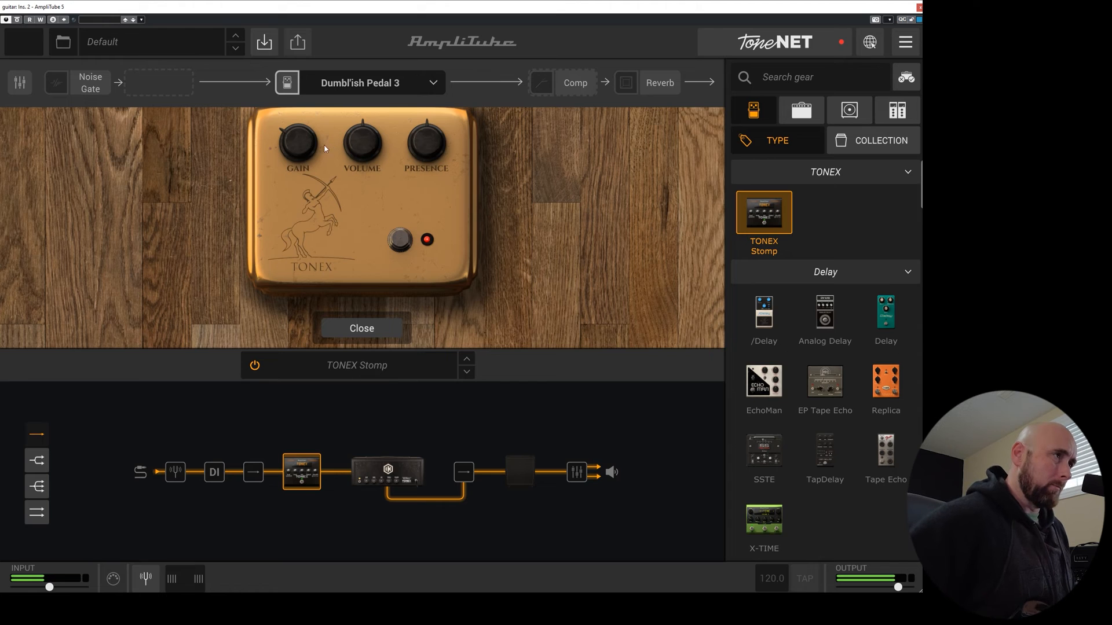
{"action": "left_click_drag", "start_coordinate": [355, 148], "coordinate": [345, 85]}
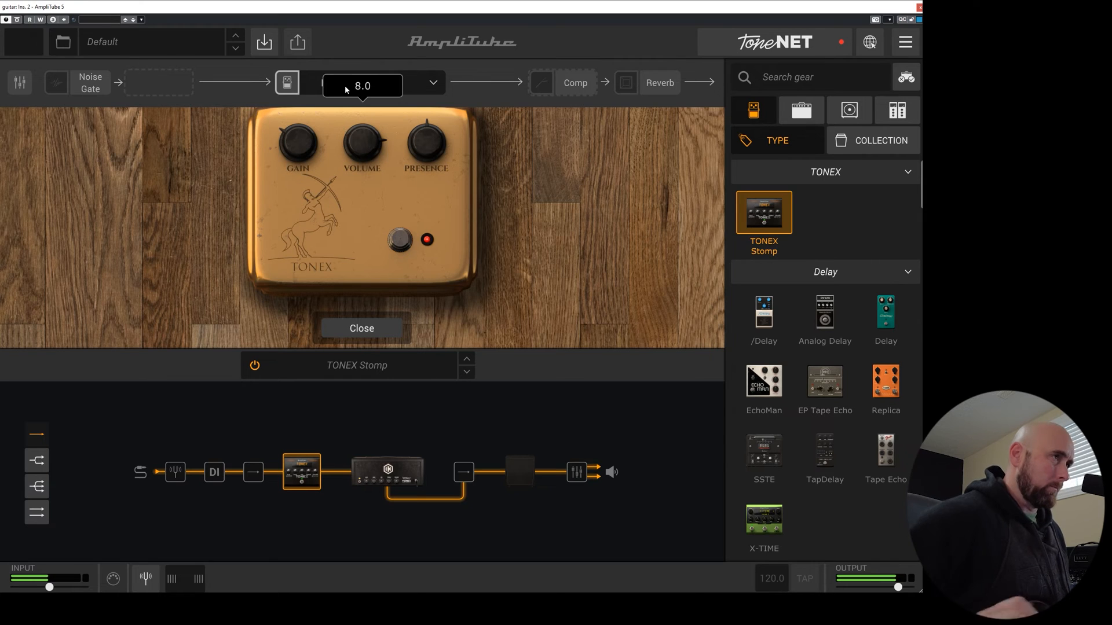
- Turn the Dumbl'ish Pedal 3's gain and volume up to maximum and toggle the pedal's footswitch to compare the sound
{"action": "left_click_drag", "start_coordinate": [307, 145], "coordinate": [347, 76]}
{"action": "left_click_drag", "start_coordinate": [364, 143], "coordinate": [361, 24]}
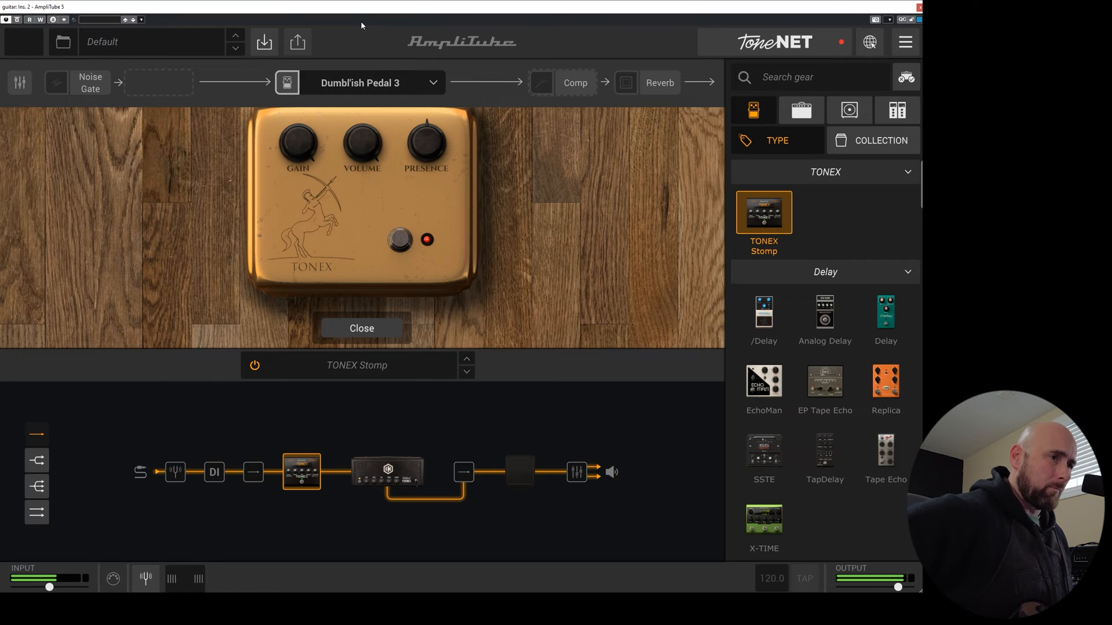
{"action": "left_click", "coordinate": [405, 247]}
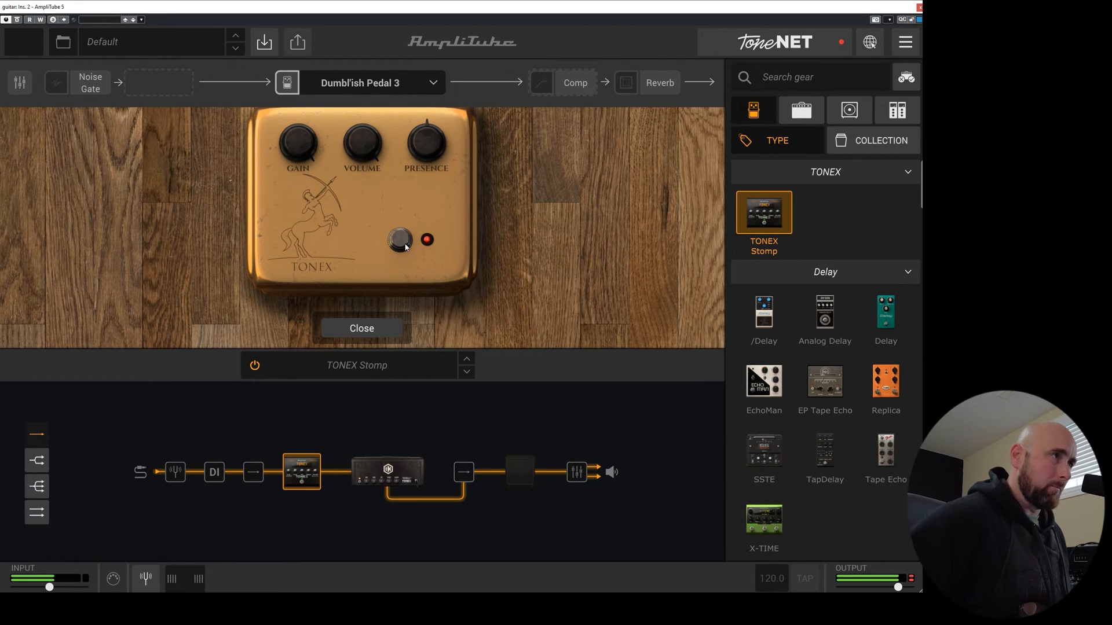
{"action": "left_click_drag", "start_coordinate": [347, 159], "coordinate": [301, 151]}
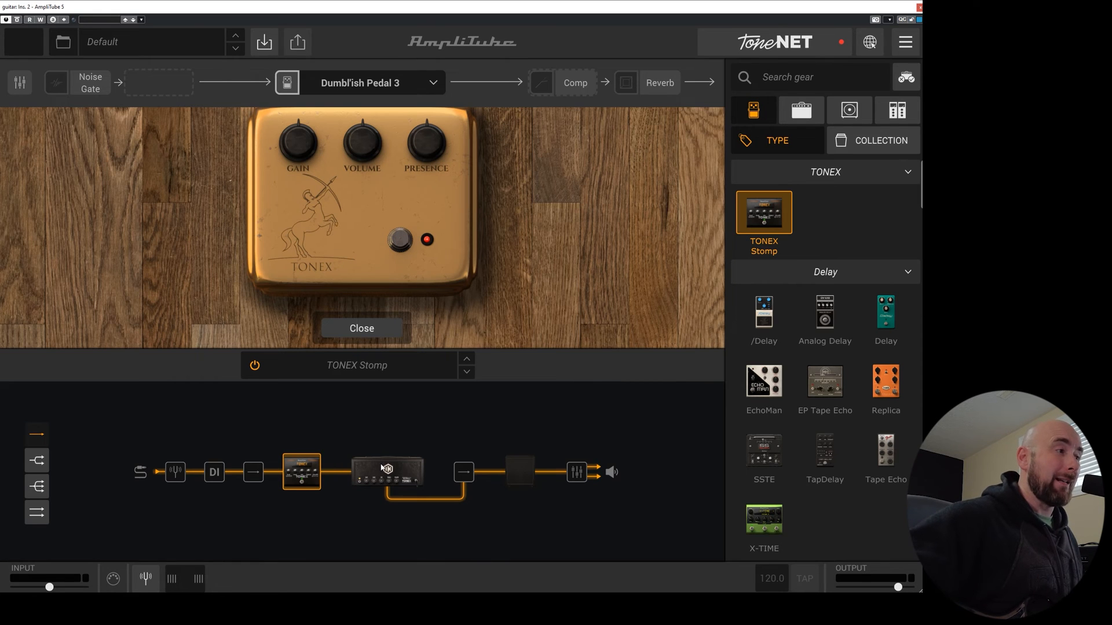
- Review the TONEX amp and return to the TONEX Stomp pedal in front of it
{"action": "left_click", "coordinate": [386, 481]}
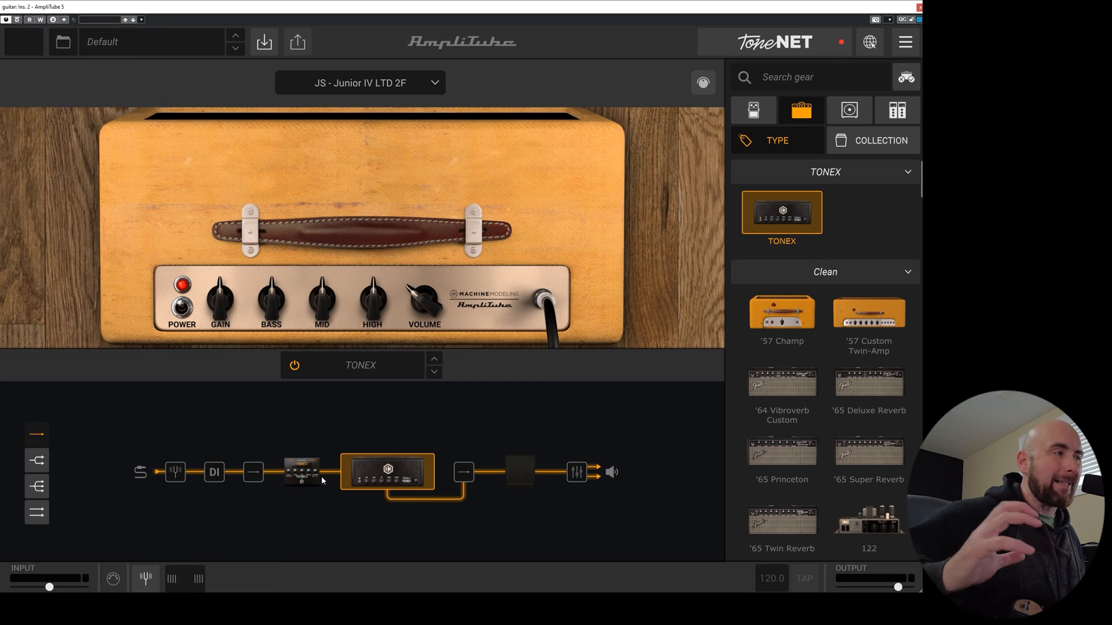
{"action": "left_click", "coordinate": [301, 472]}
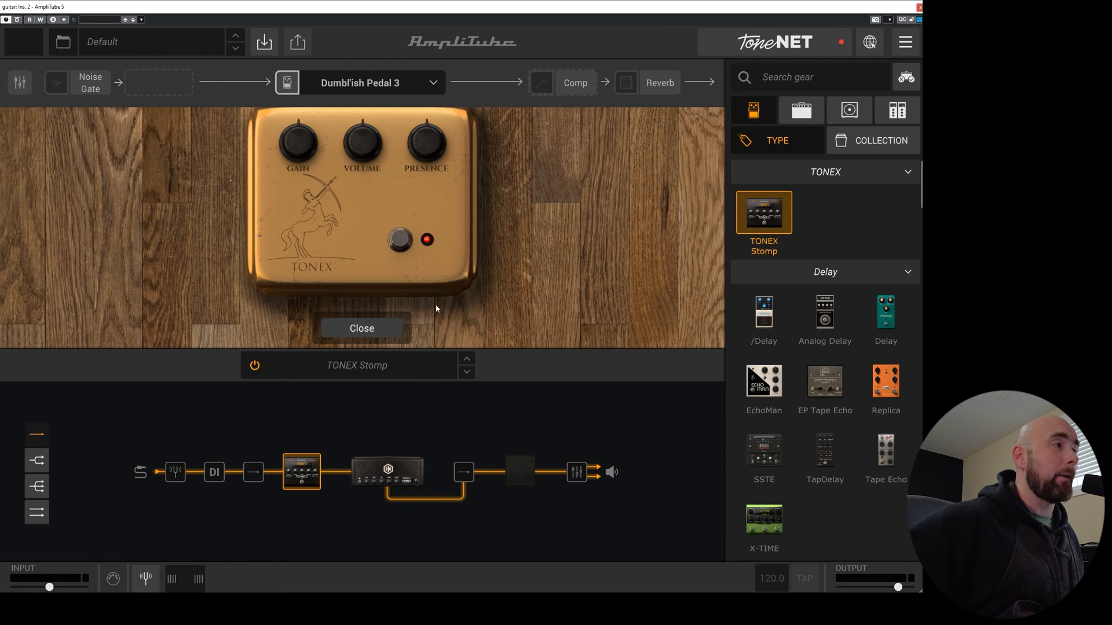
{"action": "left_click", "coordinate": [392, 329]}
{"action": "left_click", "coordinate": [133, 332]}
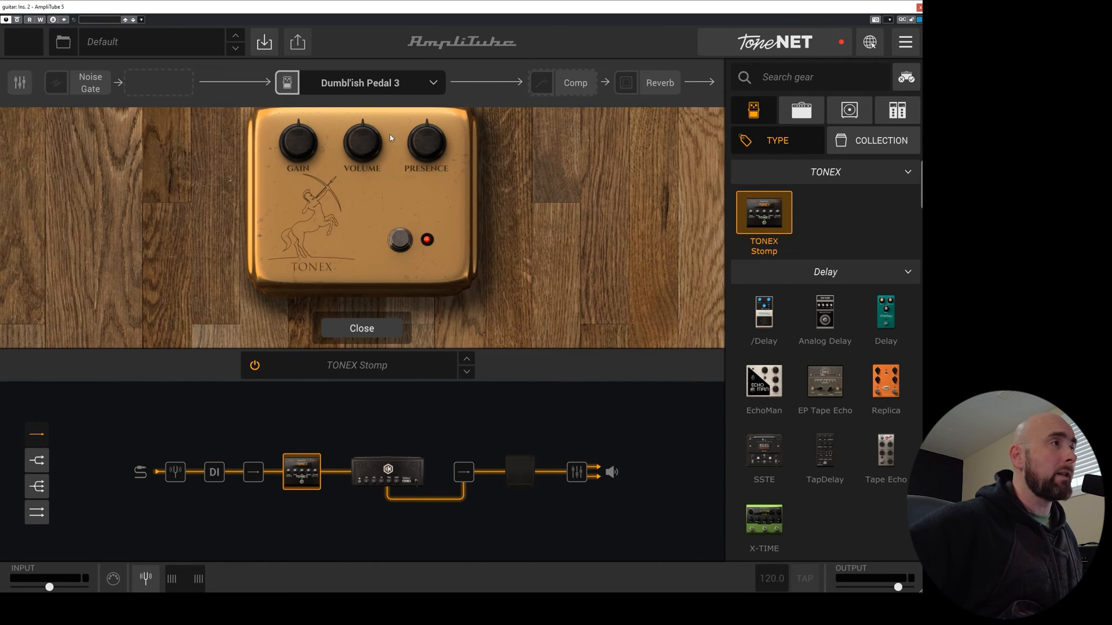
- Clear the "dumbl" search in the stomp tone models and audition Brighta Driva, Choked and Gnarly, and Clear Dusk
{"action": "left_click", "coordinate": [371, 83]}
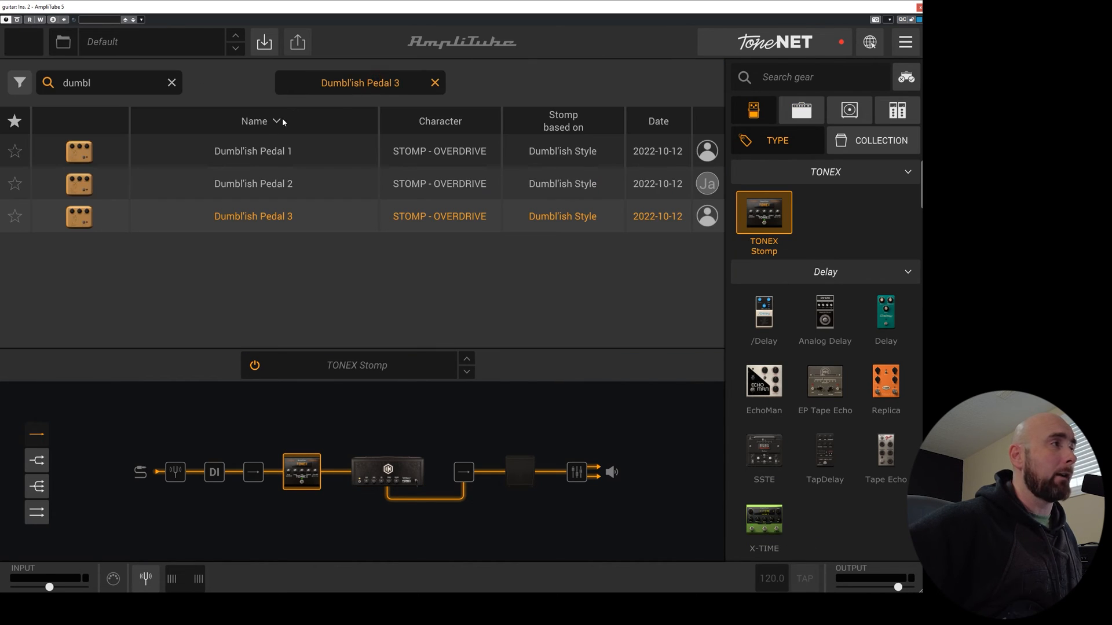
{"action": "left_click", "coordinate": [172, 83]}
{"action": "scroll", "coordinate": [293, 222], "scroll_direction": "up", "scroll_amount": 5}
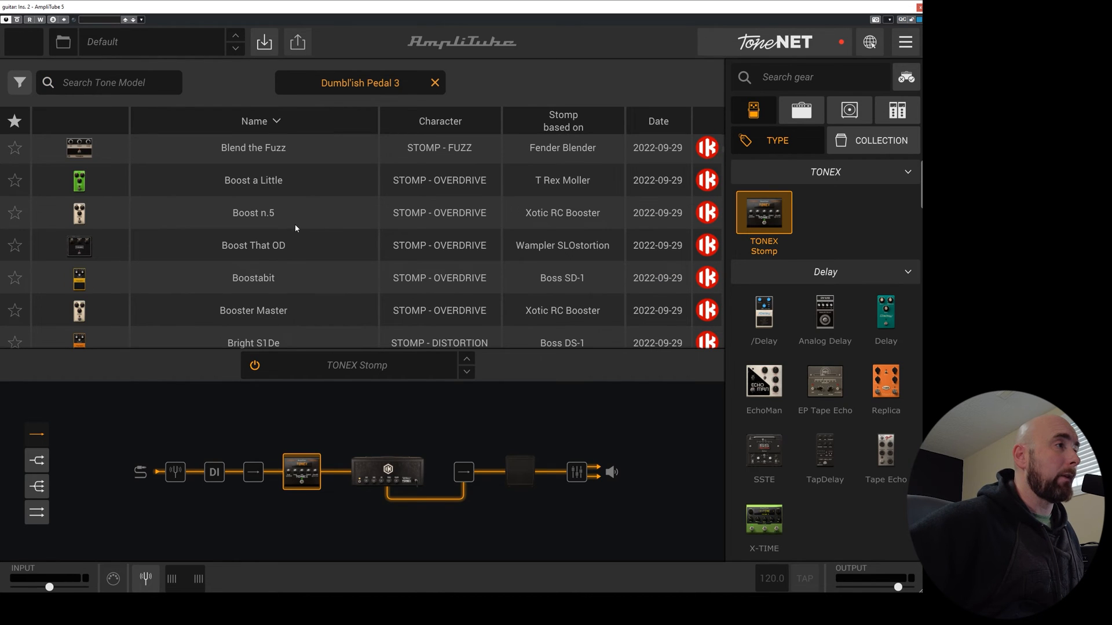
{"action": "scroll", "coordinate": [296, 227], "scroll_direction": "down", "scroll_amount": 3}
{"action": "scroll", "coordinate": [298, 230], "scroll_direction": "down", "scroll_amount": 3}
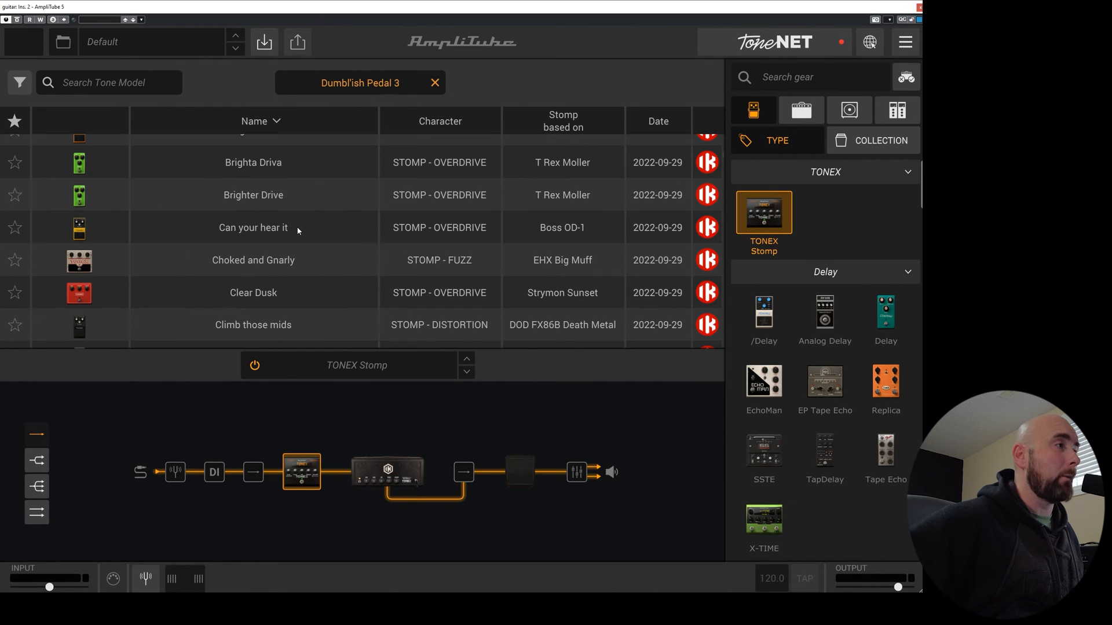
{"action": "left_click", "coordinate": [277, 166]}
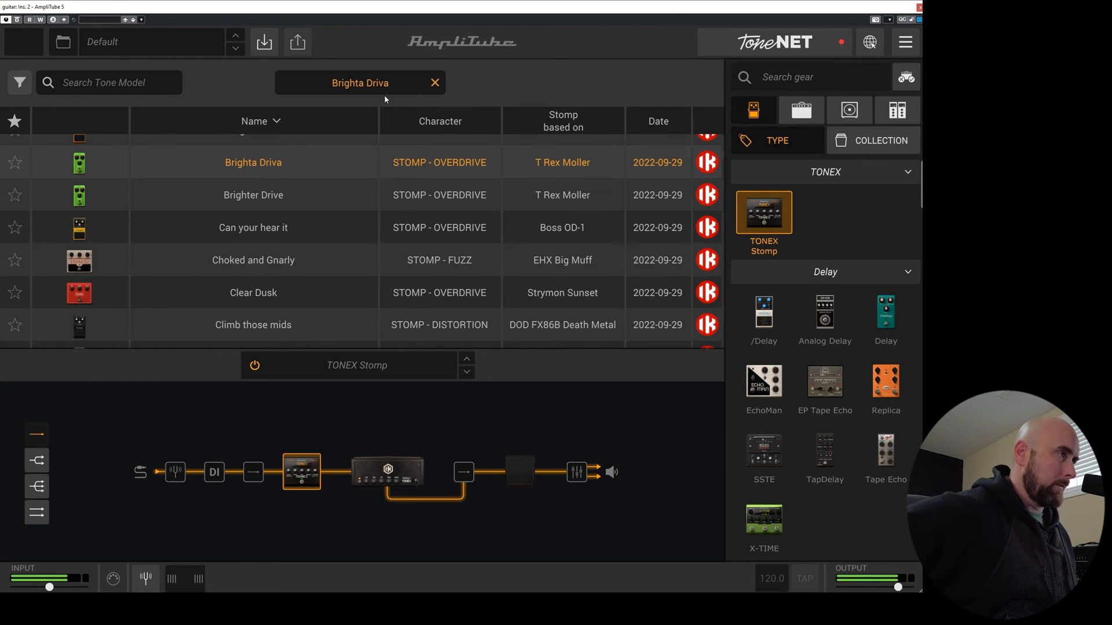
{"action": "left_click", "coordinate": [292, 262]}
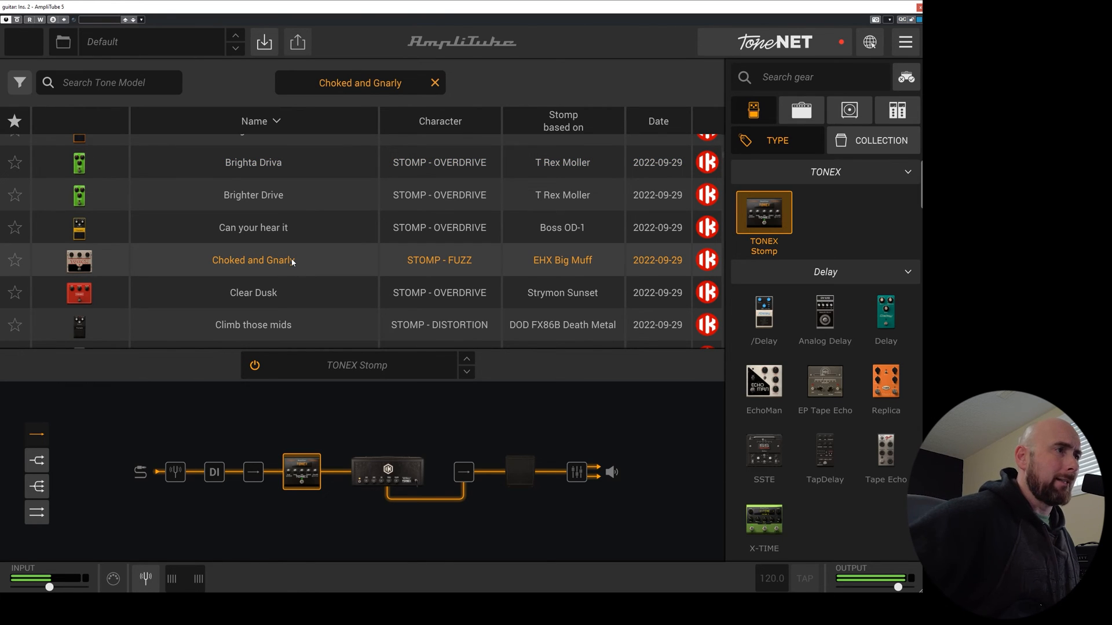
{"action": "left_click", "coordinate": [274, 296]}
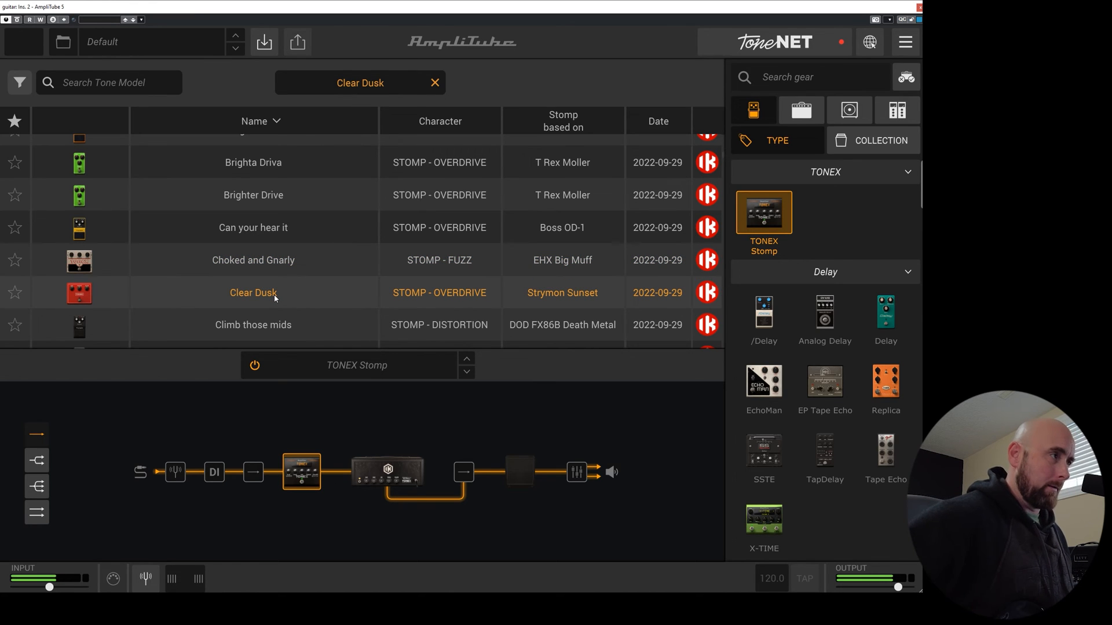
- Audition the Distort-1 and Deeper and Lower stomp tone models, then load DriveDark
{"action": "scroll", "coordinate": [270, 303], "scroll_direction": "down", "scroll_amount": 3}
{"action": "left_click", "coordinate": [285, 331]}
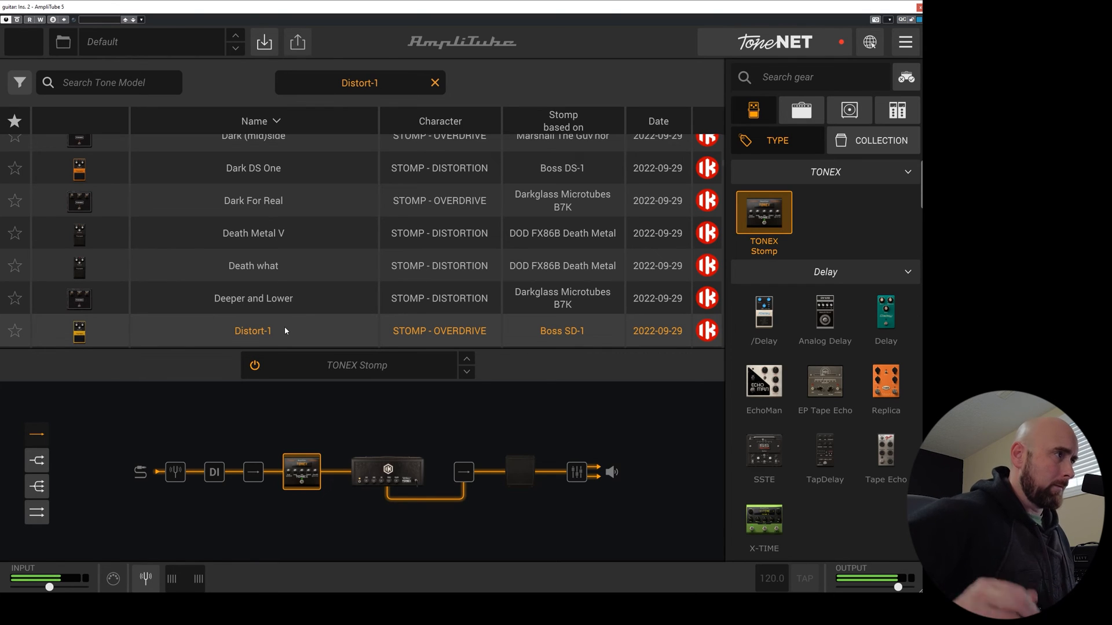
{"action": "left_click", "coordinate": [294, 306]}
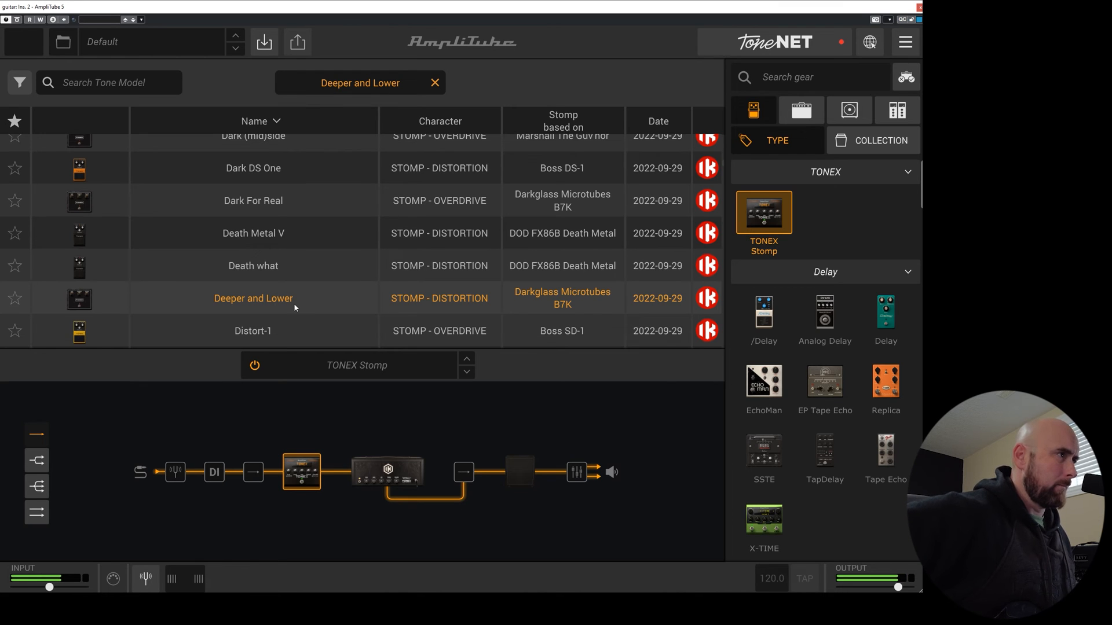
{"action": "scroll", "coordinate": [294, 304], "scroll_direction": "down", "scroll_amount": 3}
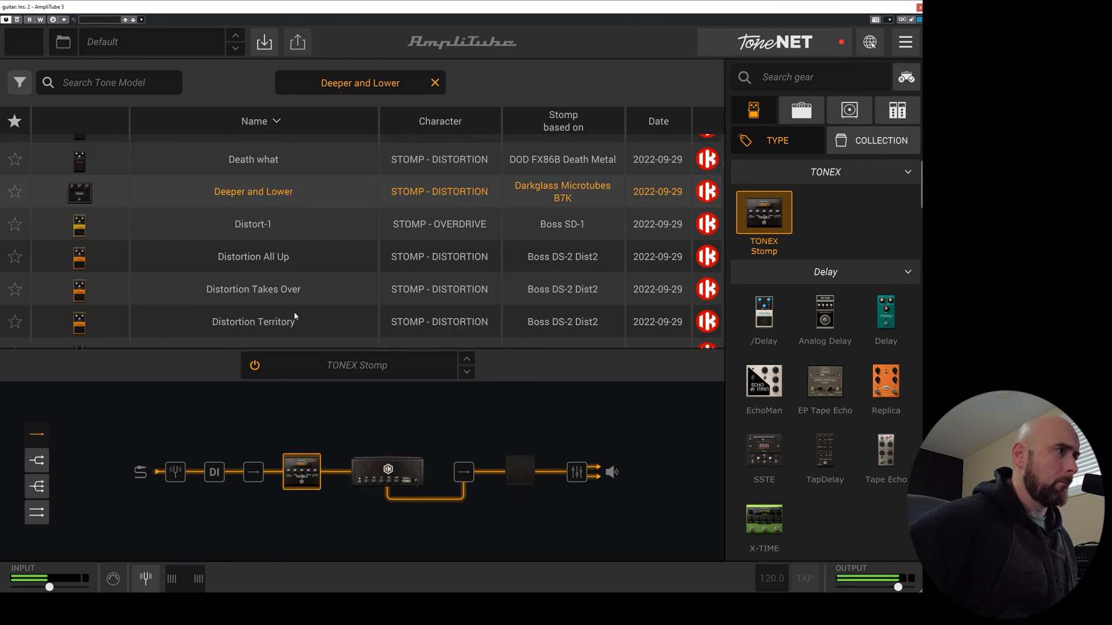
{"action": "scroll", "coordinate": [294, 315], "scroll_direction": "down", "scroll_amount": 5}
{"action": "left_click", "coordinate": [287, 201]}
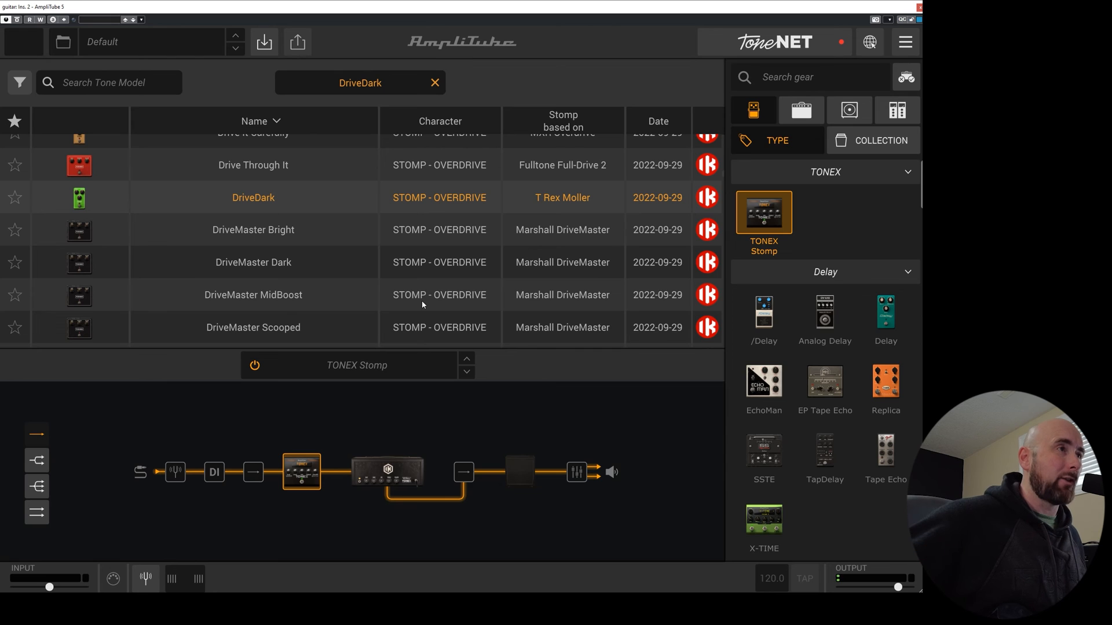
- Insert an X-TIME delay pedal into the signal chain directly after the TONEX amp
{"action": "left_click_drag", "start_coordinate": [764, 520], "coordinate": [454, 477]}
{"action": "left_click", "coordinate": [150, 214]}
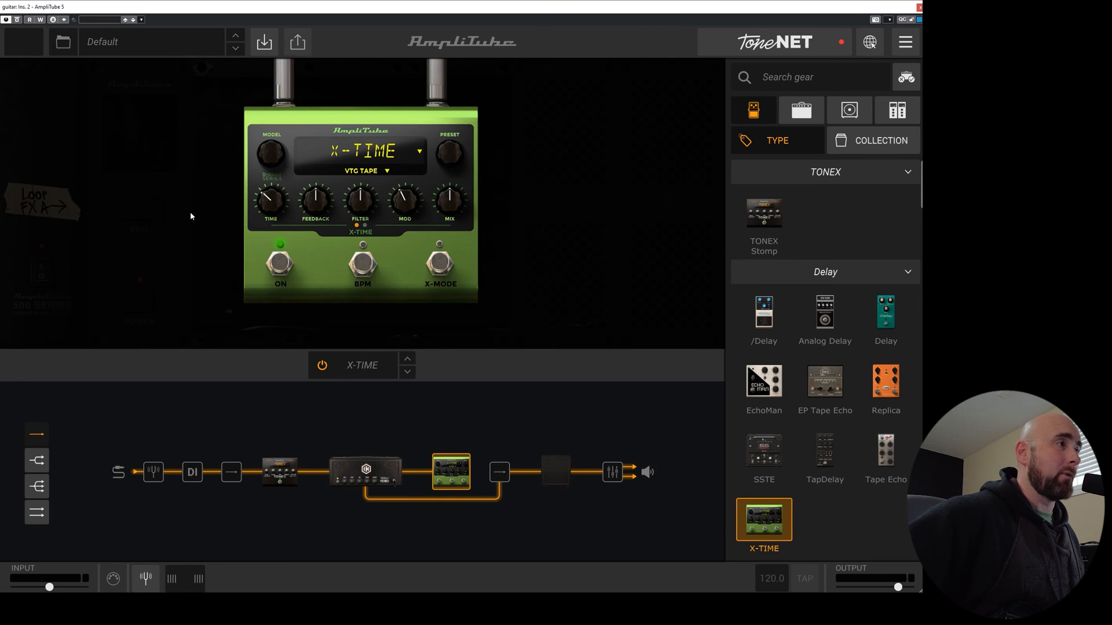
- Turn on BPM sync on the X-TIME delay, set Mod to minimum and lower Mix to about 31%
{"action": "left_click", "coordinate": [365, 264]}
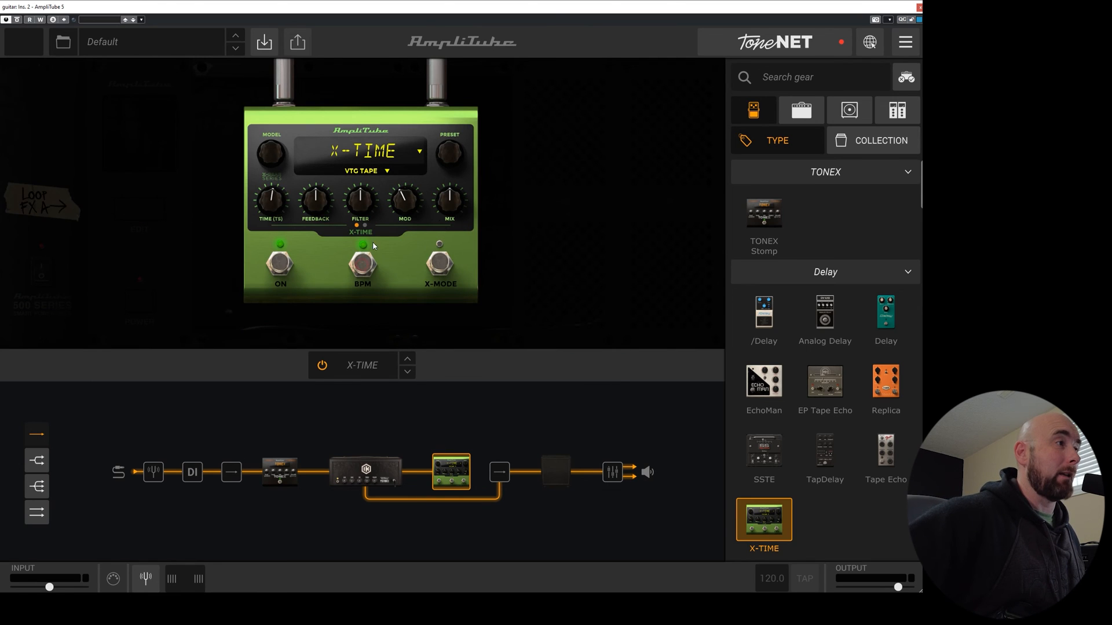
{"action": "left_click_drag", "start_coordinate": [413, 199], "coordinate": [470, 285]}
{"action": "left_click_drag", "start_coordinate": [446, 201], "coordinate": [446, 238]}
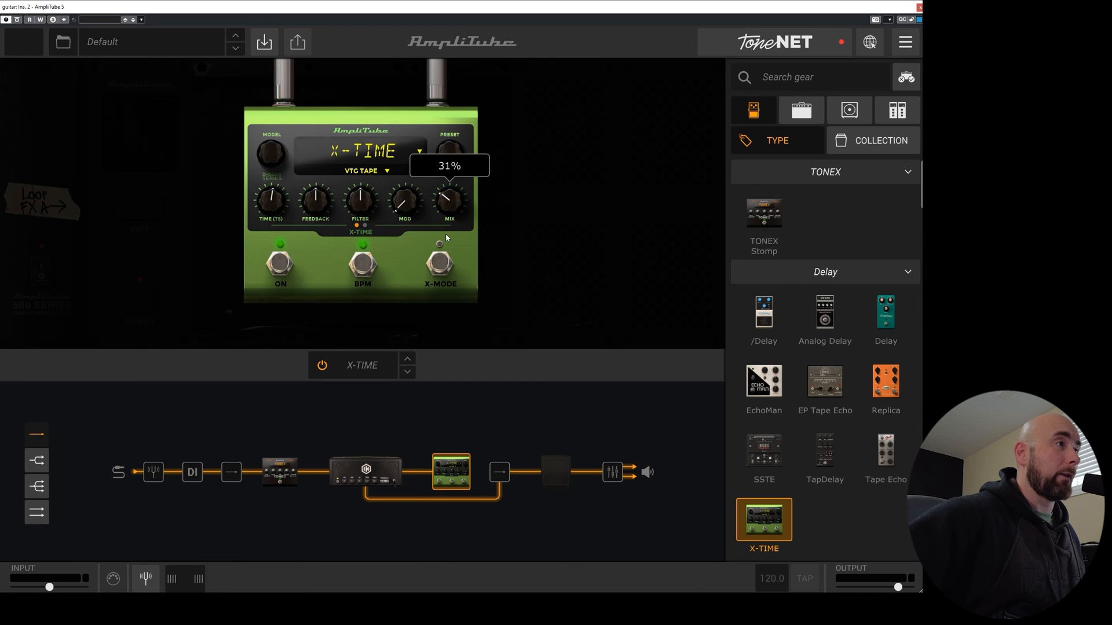